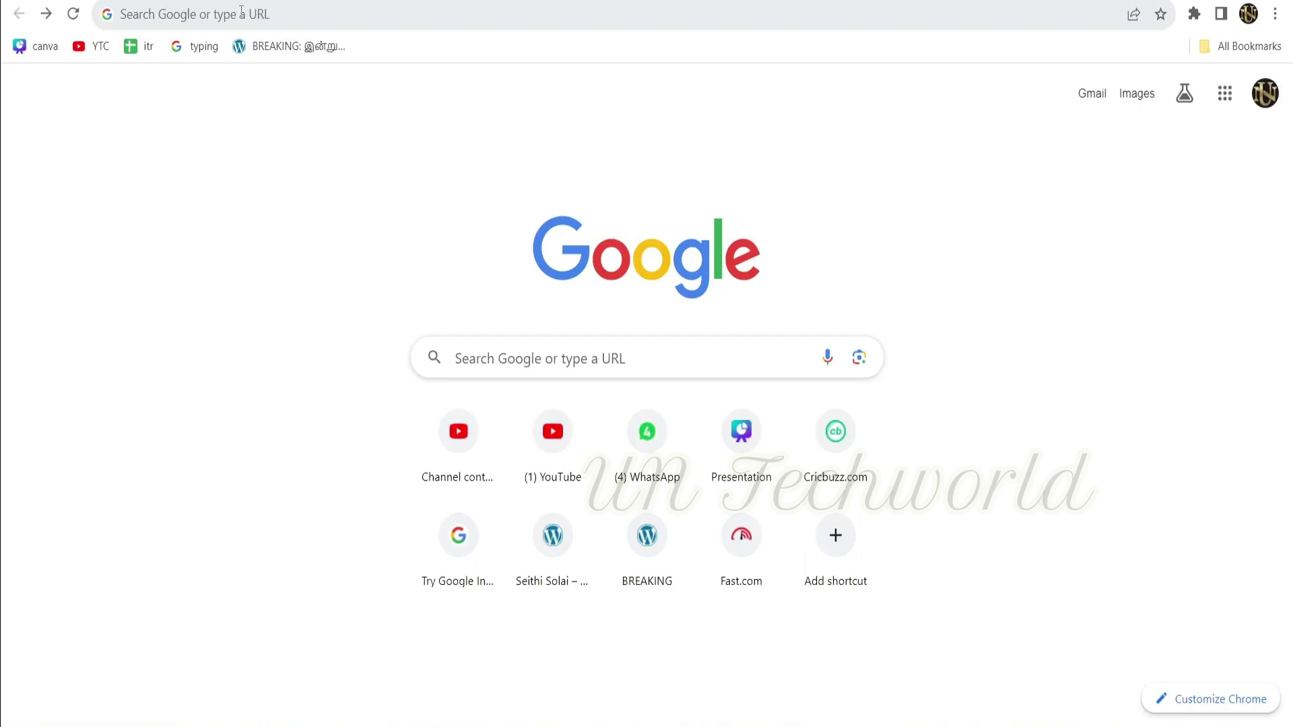
Search Google for 'nsvp' and open the NVSP result at voters.eci.gov.in.
left_click(241, 9)
type("nsvp")
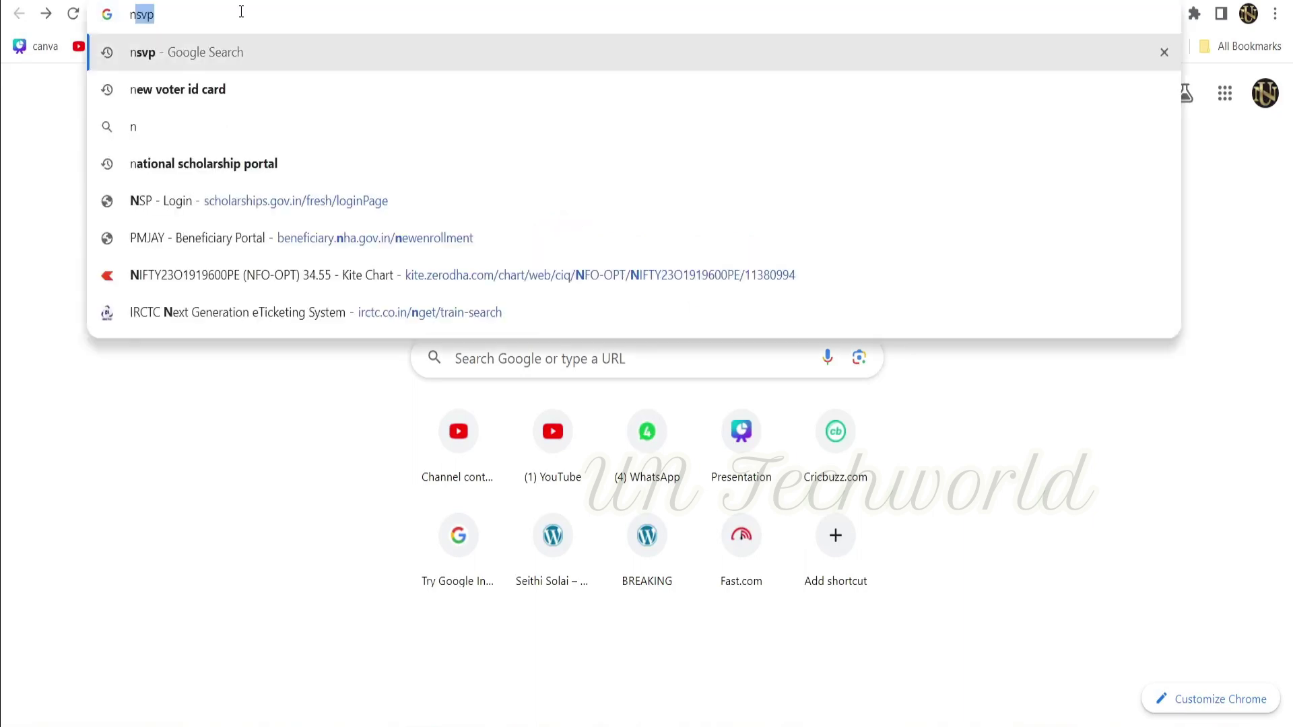
key("Return")
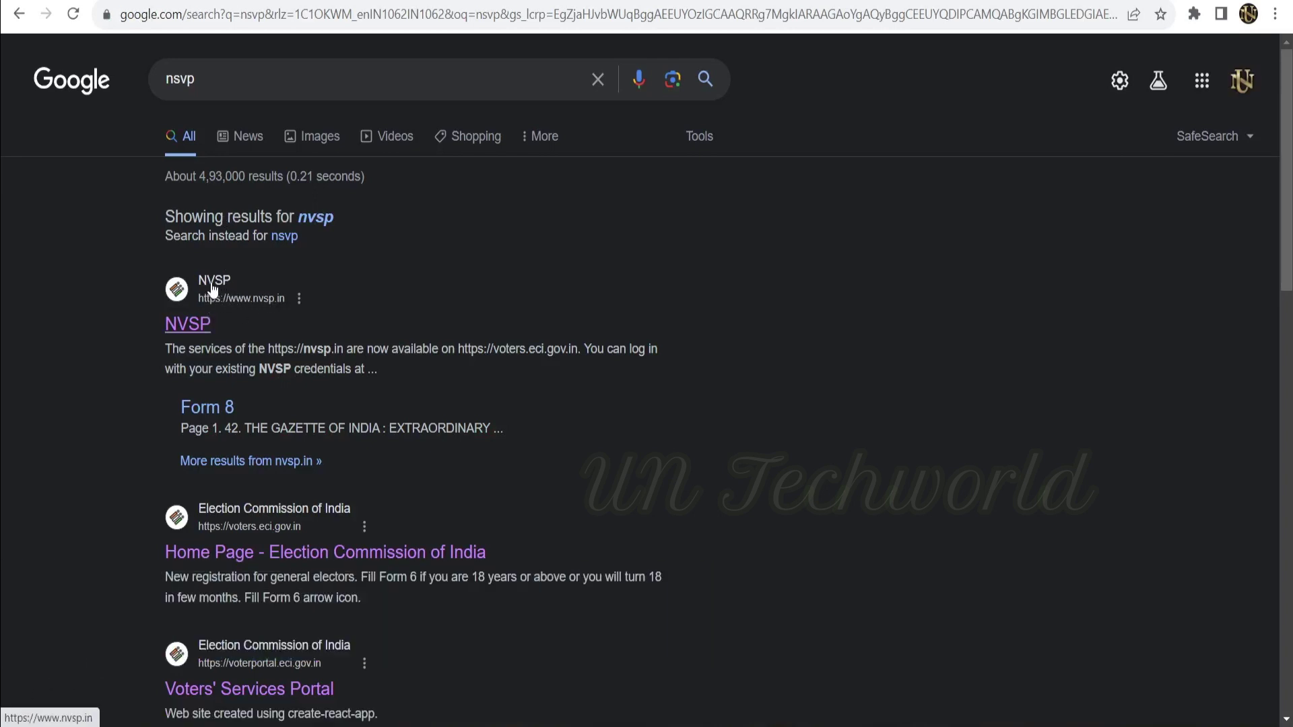
left_click(213, 283)
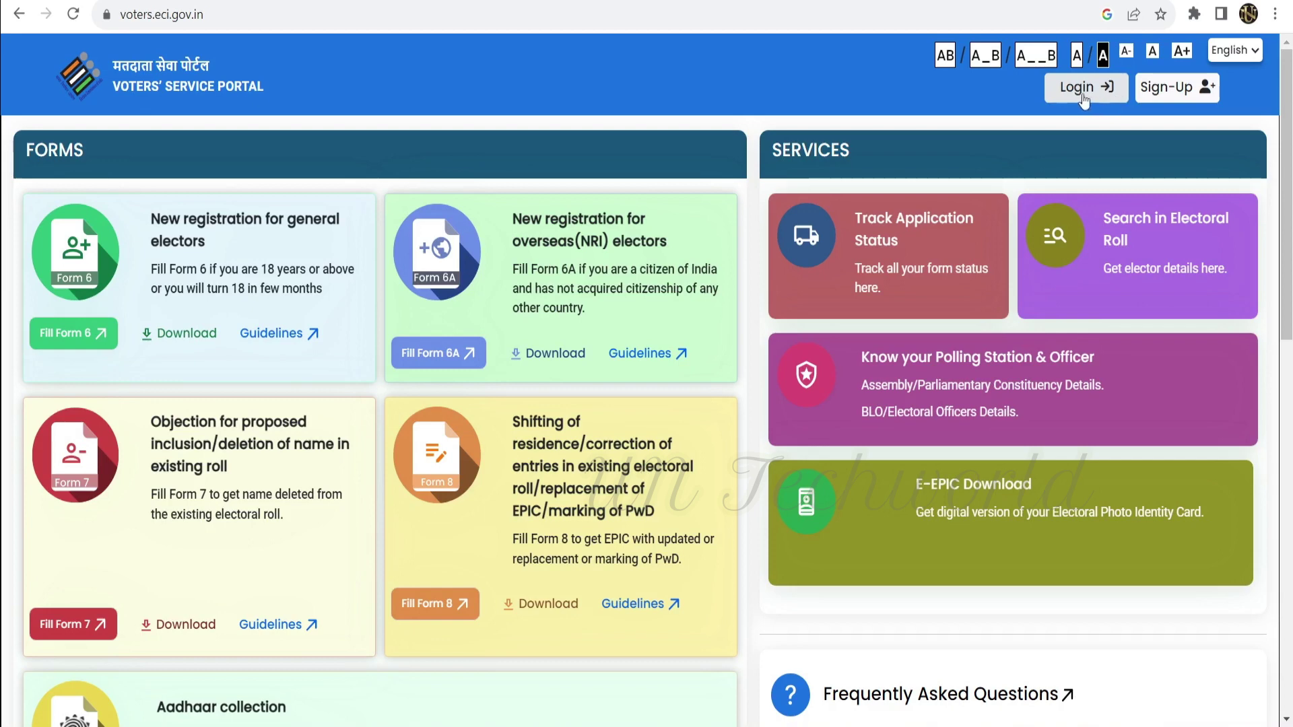
left_click(1168, 98)
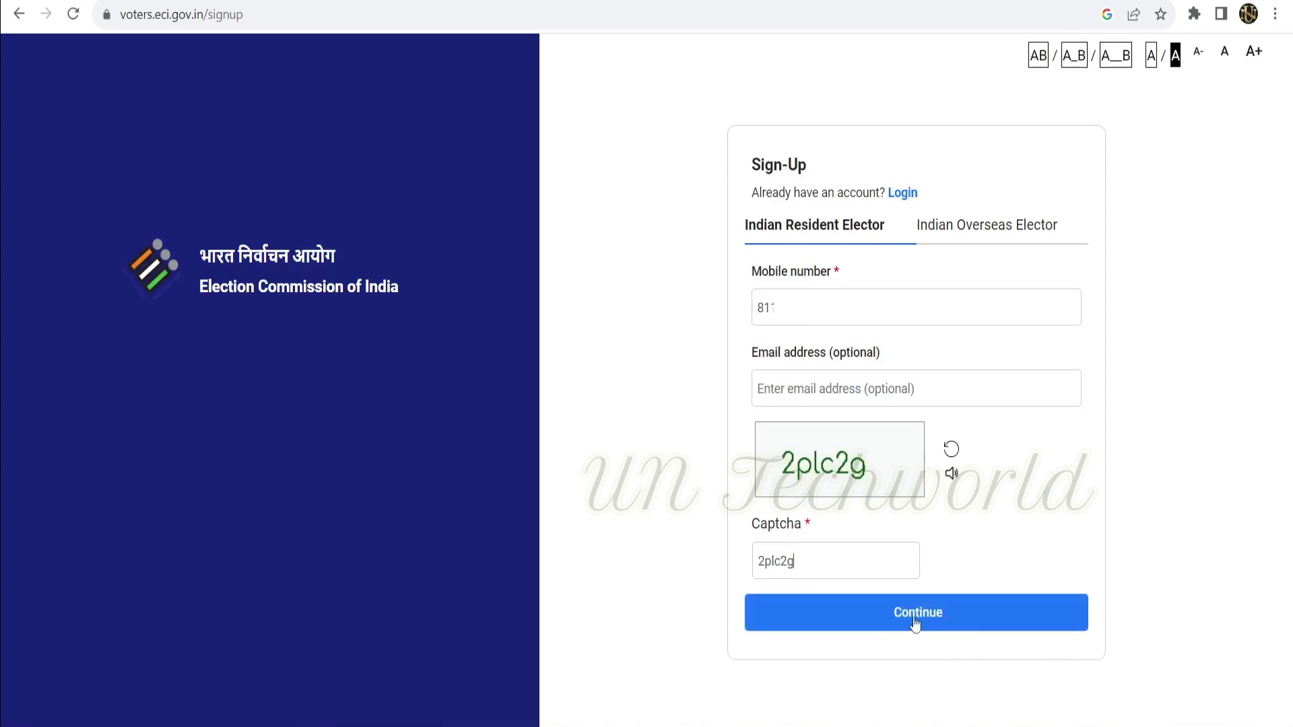
left_click(915, 621)
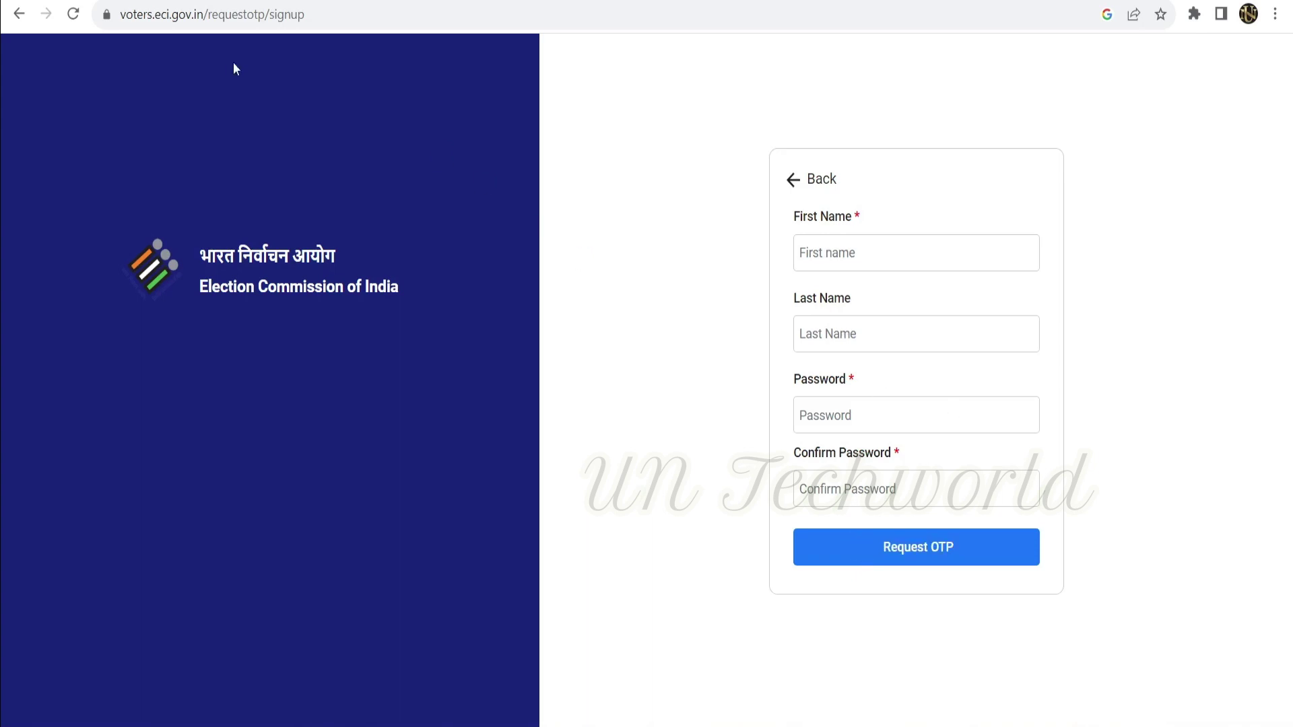
left_click(8, 15)
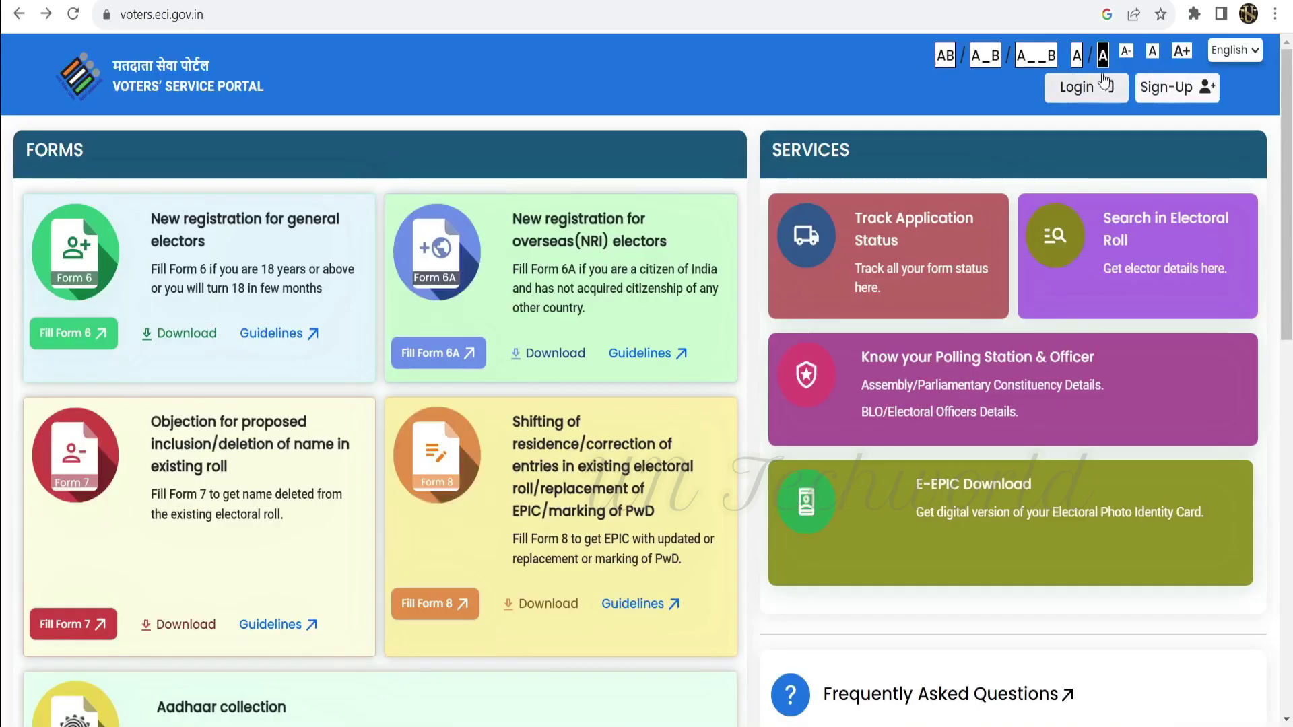
Log in to the Voters' Service Portal with the six-digit one-time code.
left_click(1074, 90)
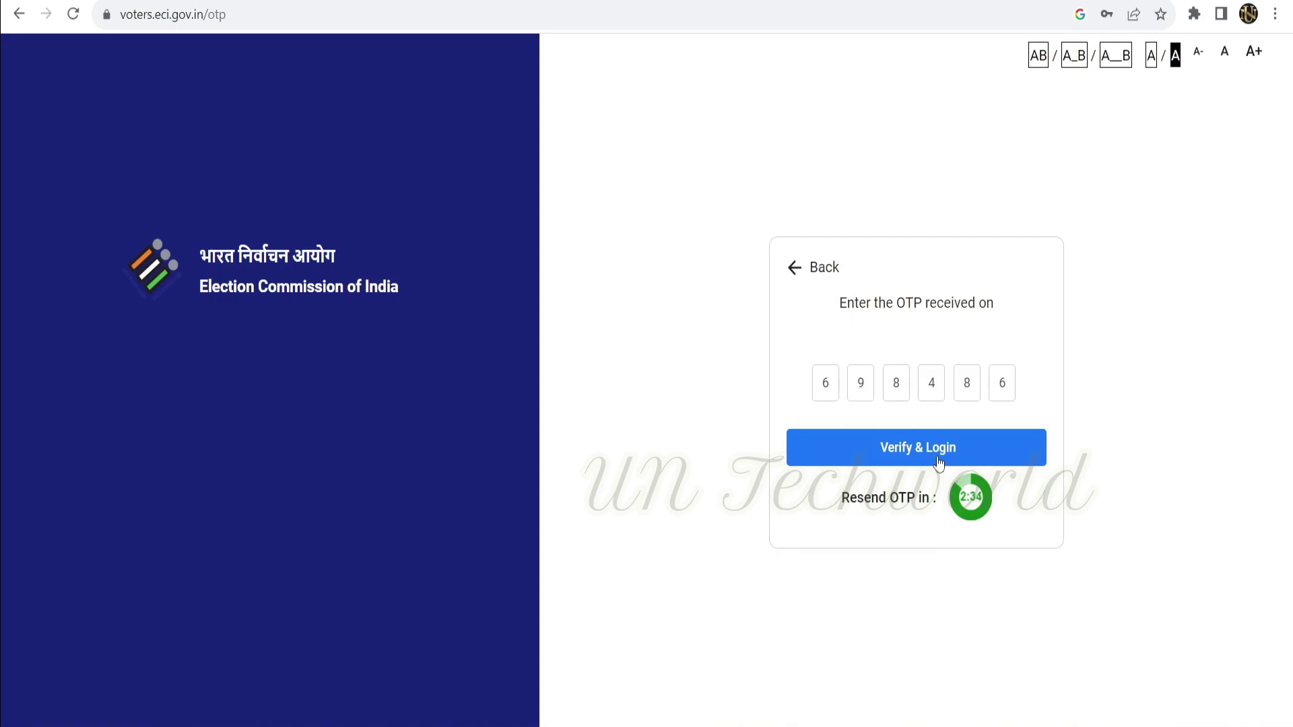
left_click(939, 462)
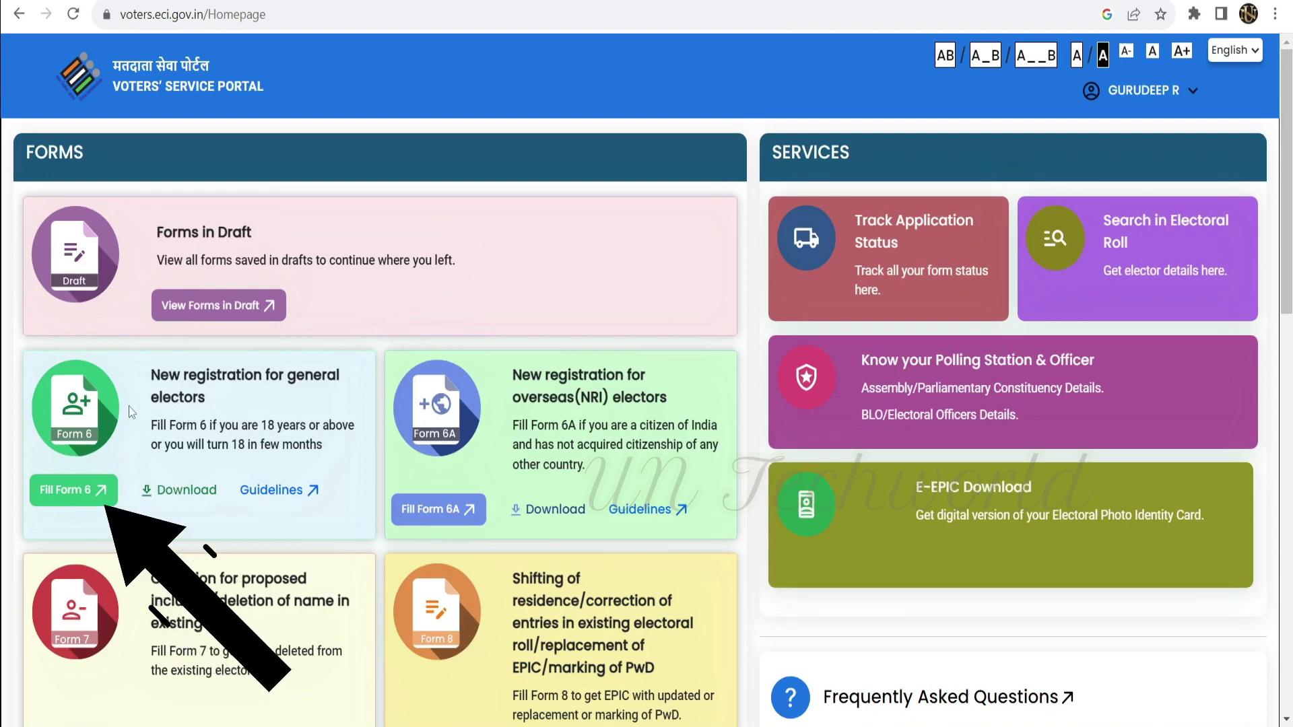
Start Form 6 new voter registration and choose Tamil Nadu as the state.
left_click(58, 499)
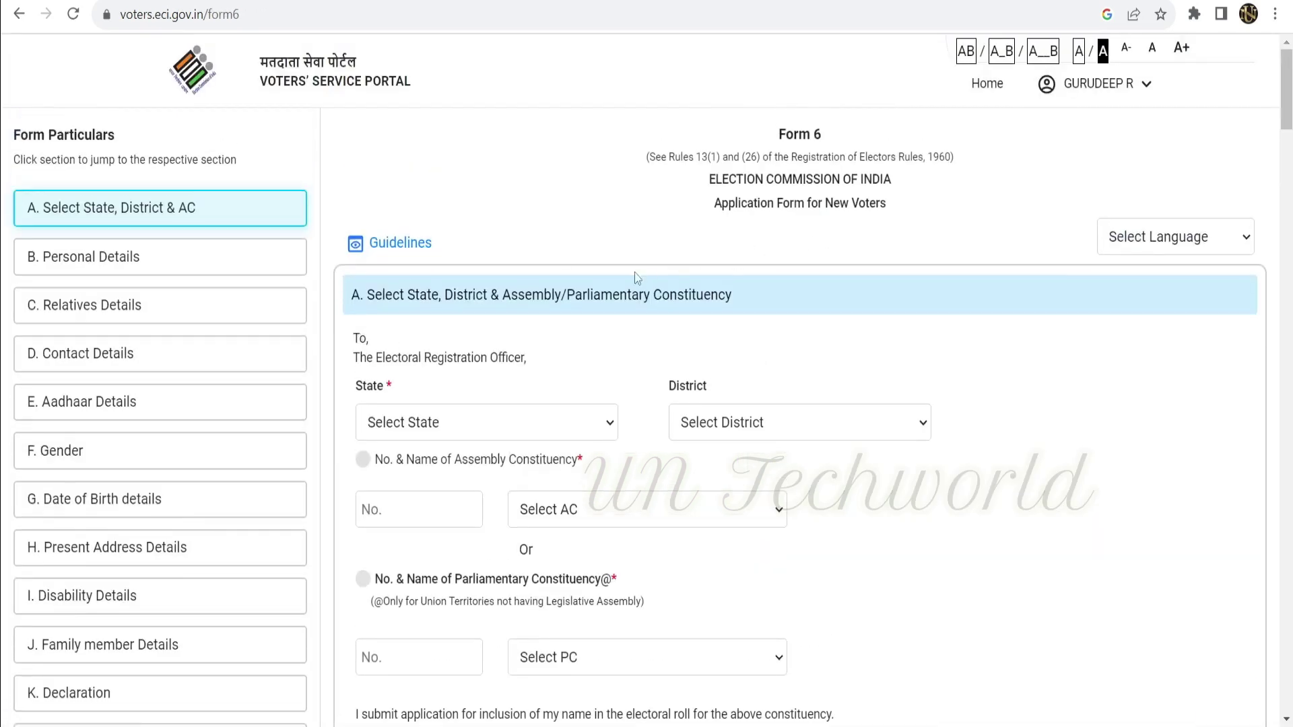
left_click(1207, 239)
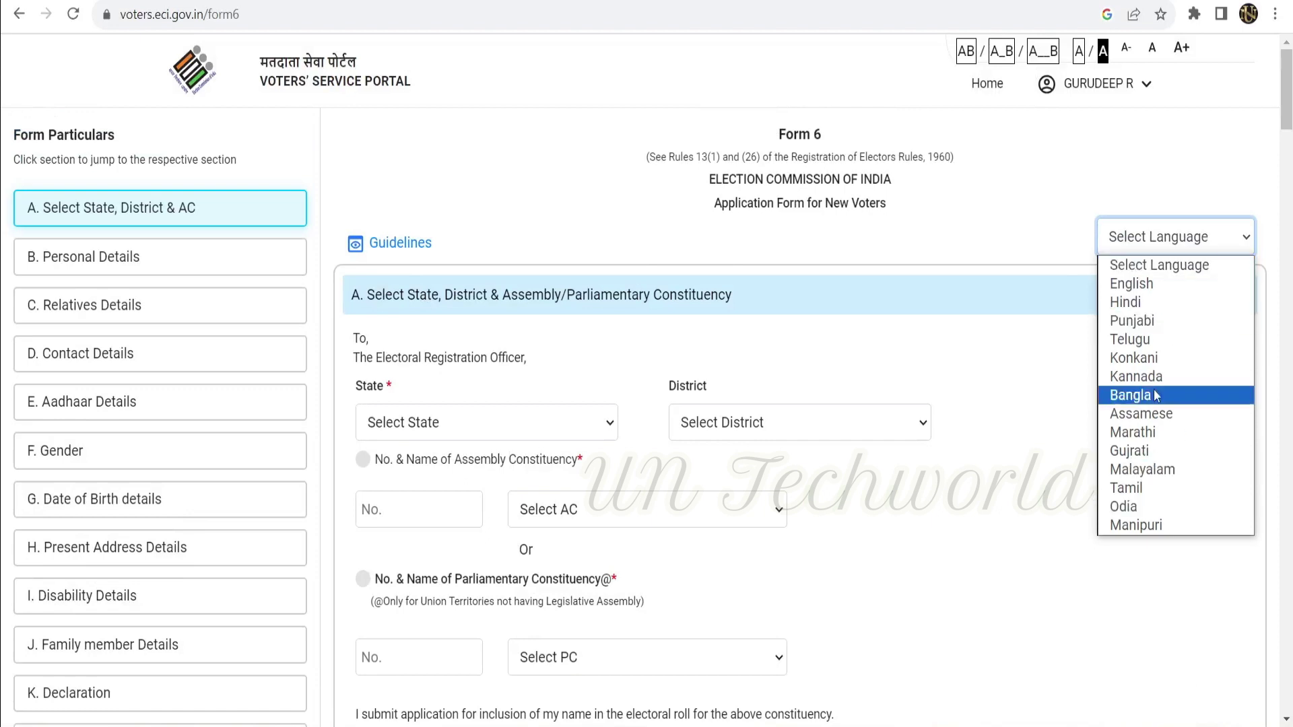
left_click(959, 314)
left_click(436, 431)
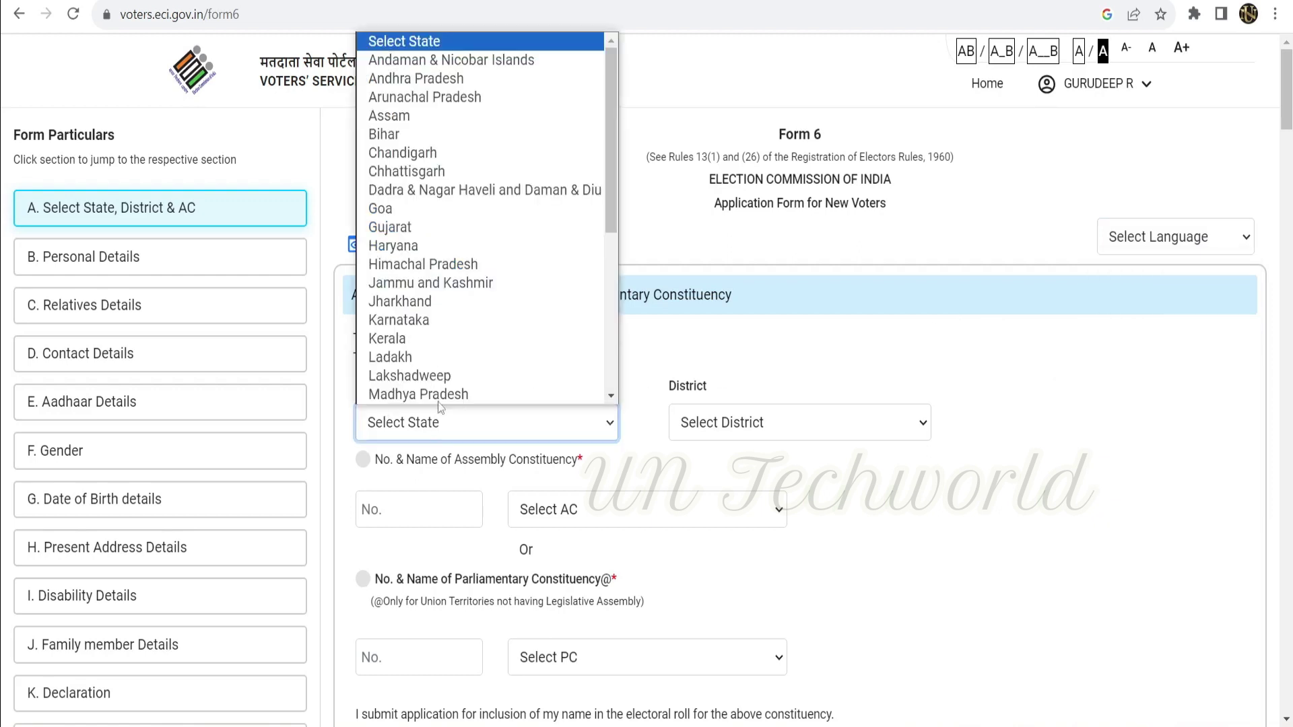
scroll(431, 317, "down", 5)
left_click(402, 301)
Set district Coimbatore and constituency 124 Valparai, then continue to Personal Details.
left_click(799, 422)
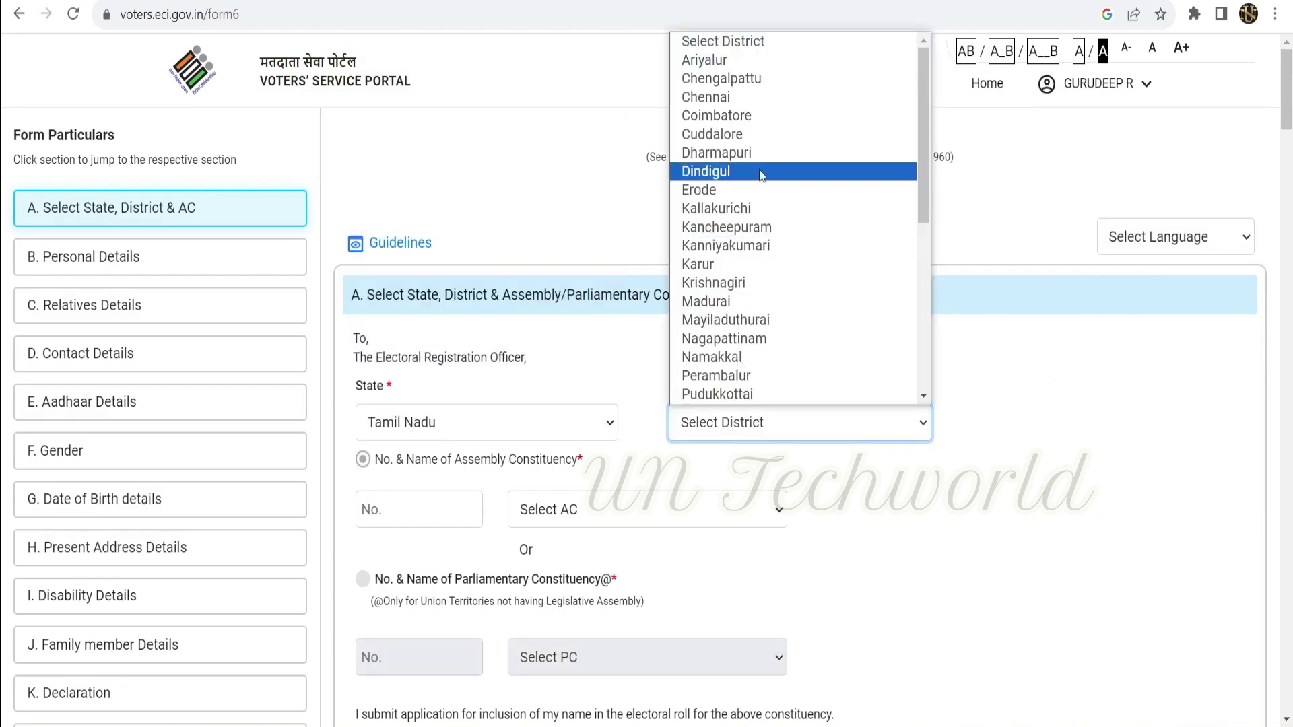
left_click(716, 115)
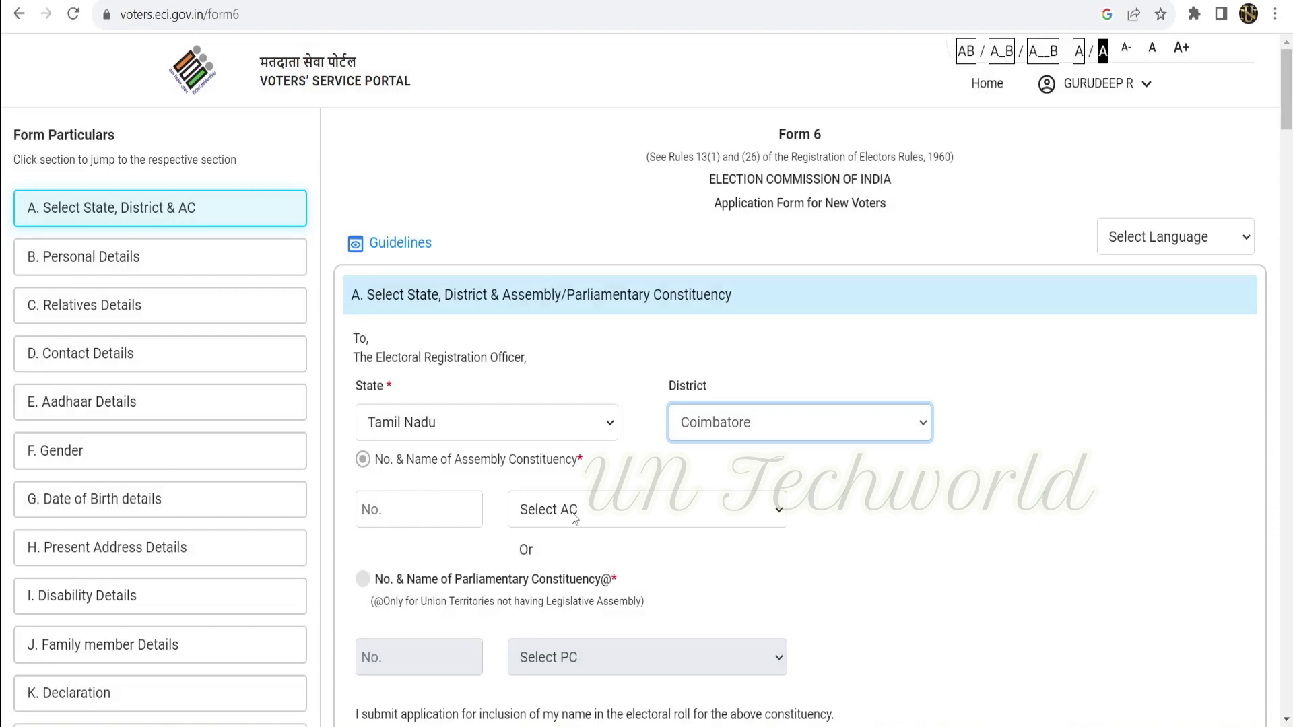
left_click(573, 517)
left_click(572, 485)
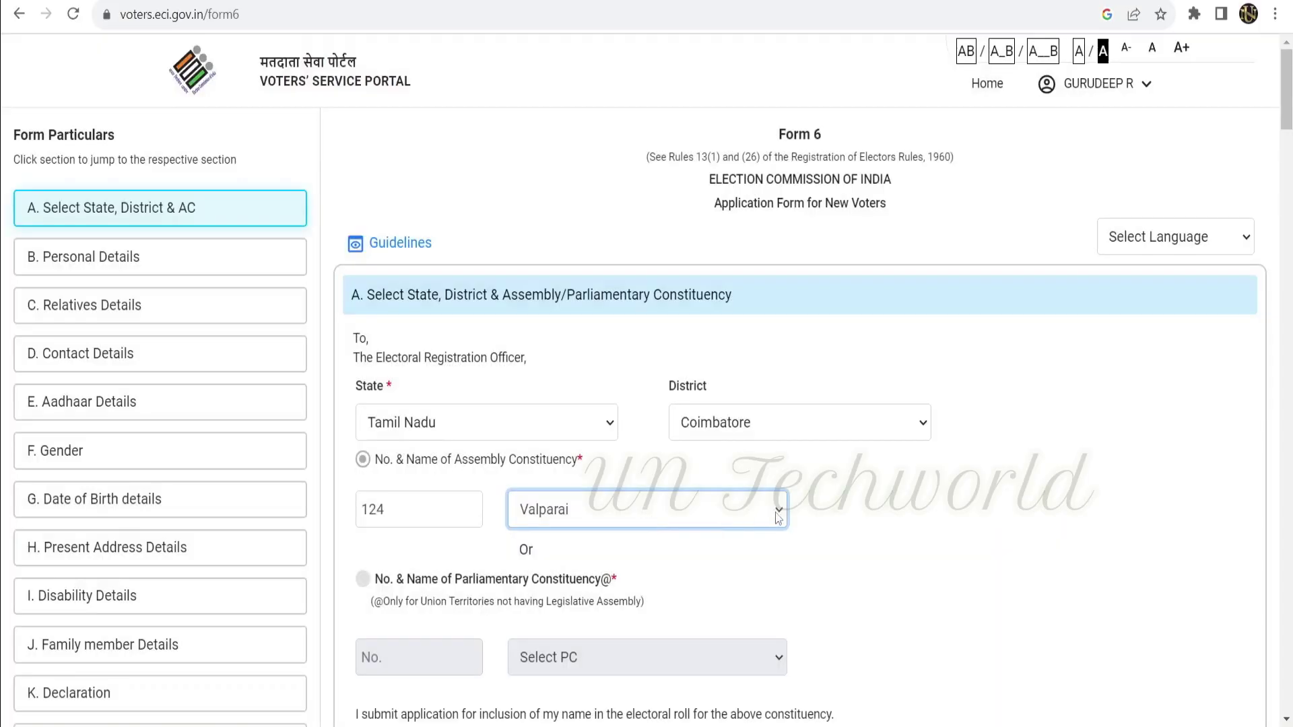
scroll(765, 531, "down", 1)
scroll(765, 531, "down", 3)
left_click_drag(415, 331, 346, 321)
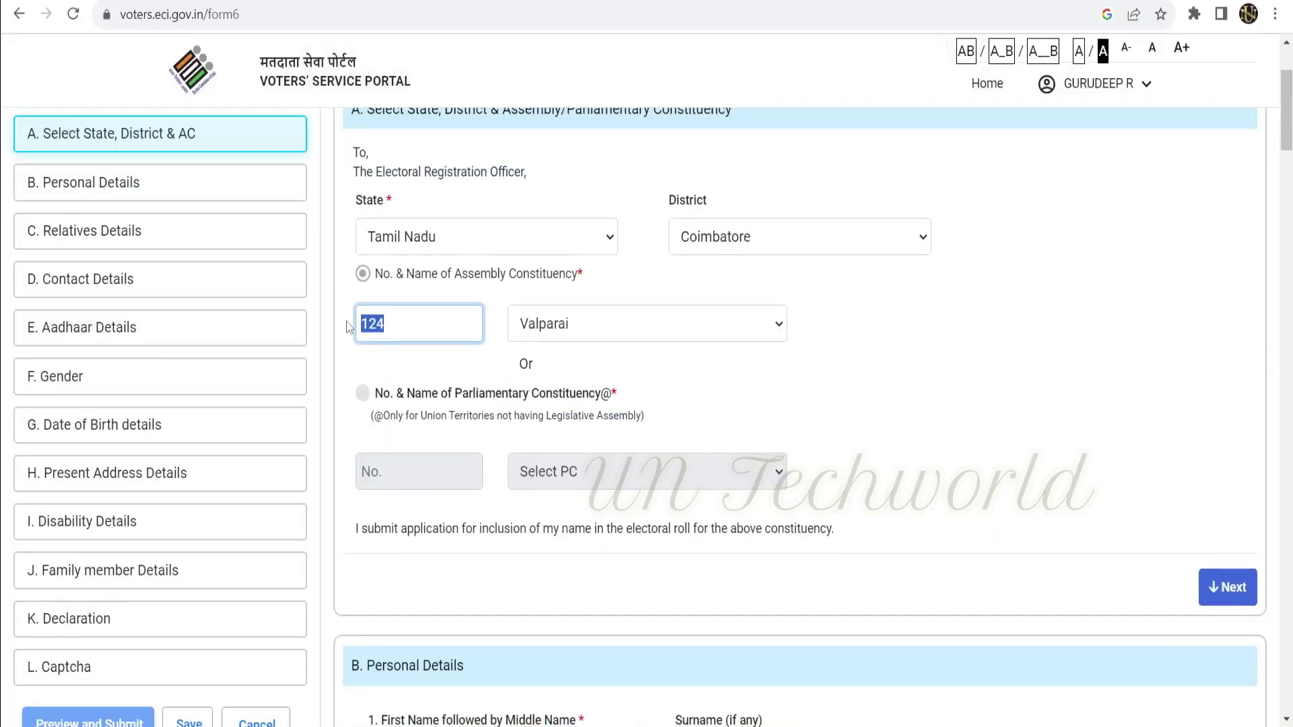
left_click(1232, 592)
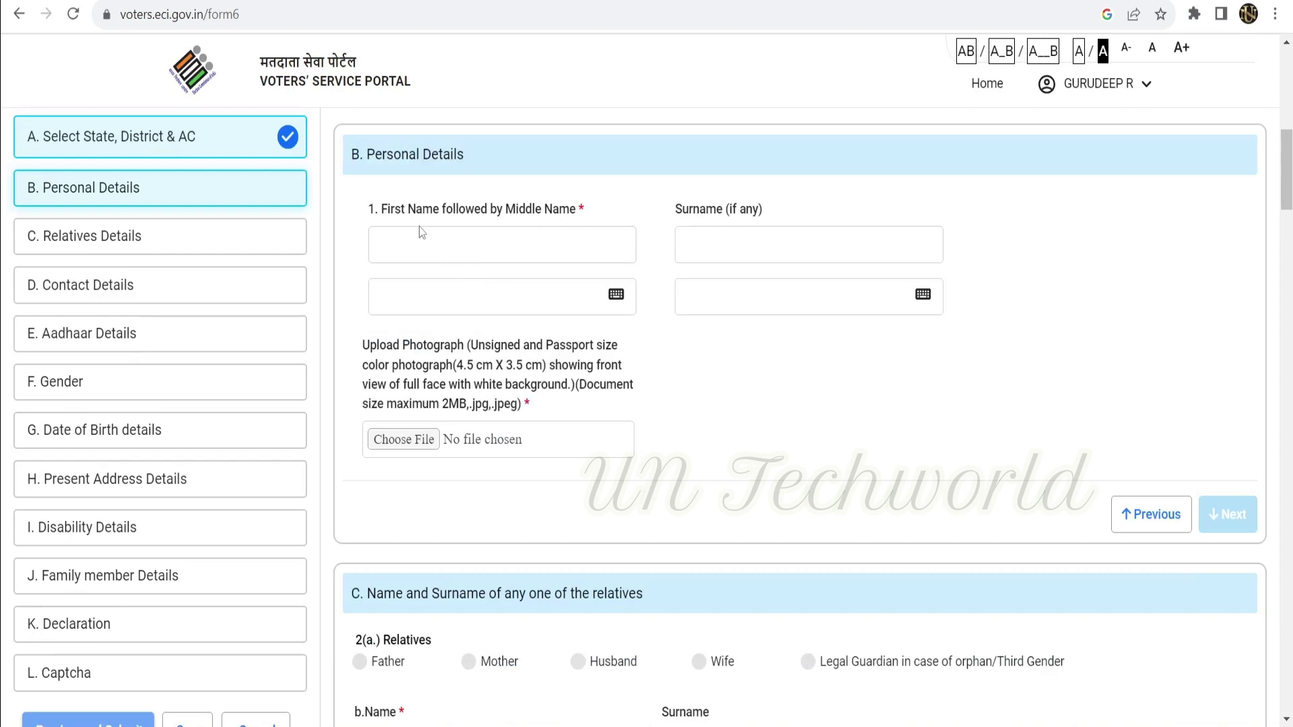
Enter the applicant's first name with its Tamil transliteration and the Tamil surname.
left_click(515, 250)
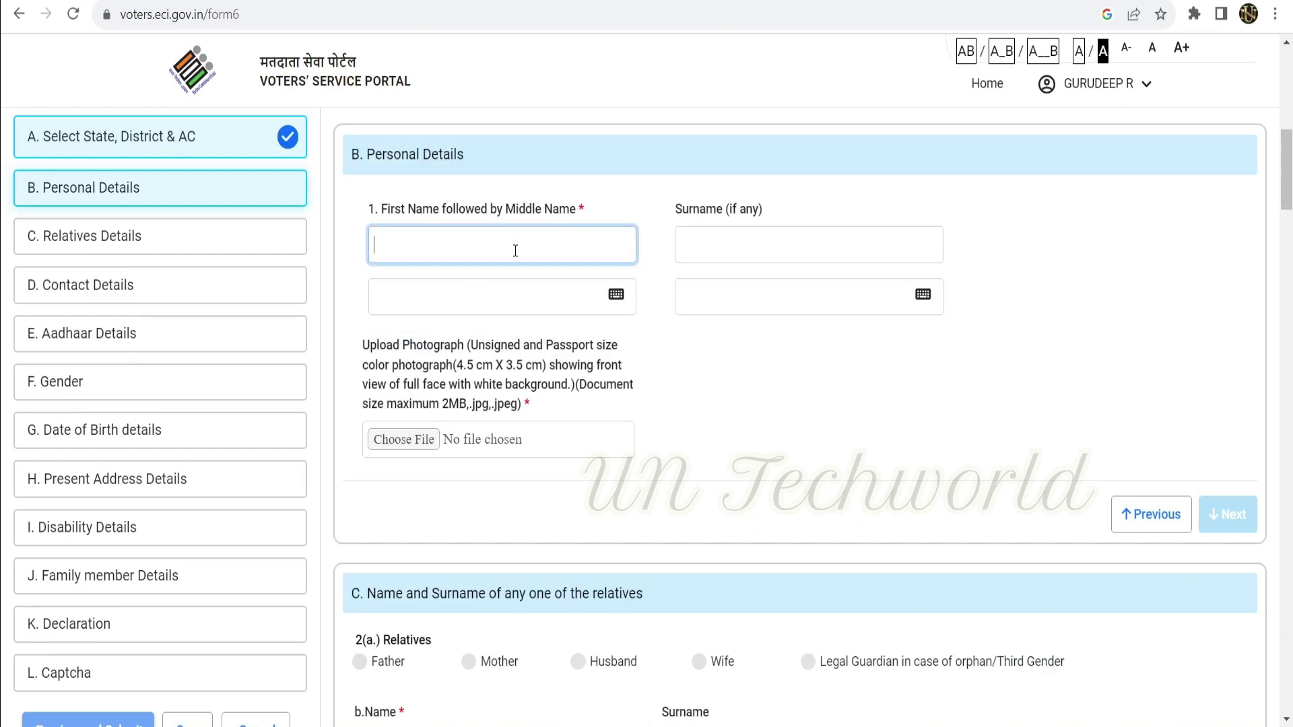
type("Gurudeep")
key("Tab")
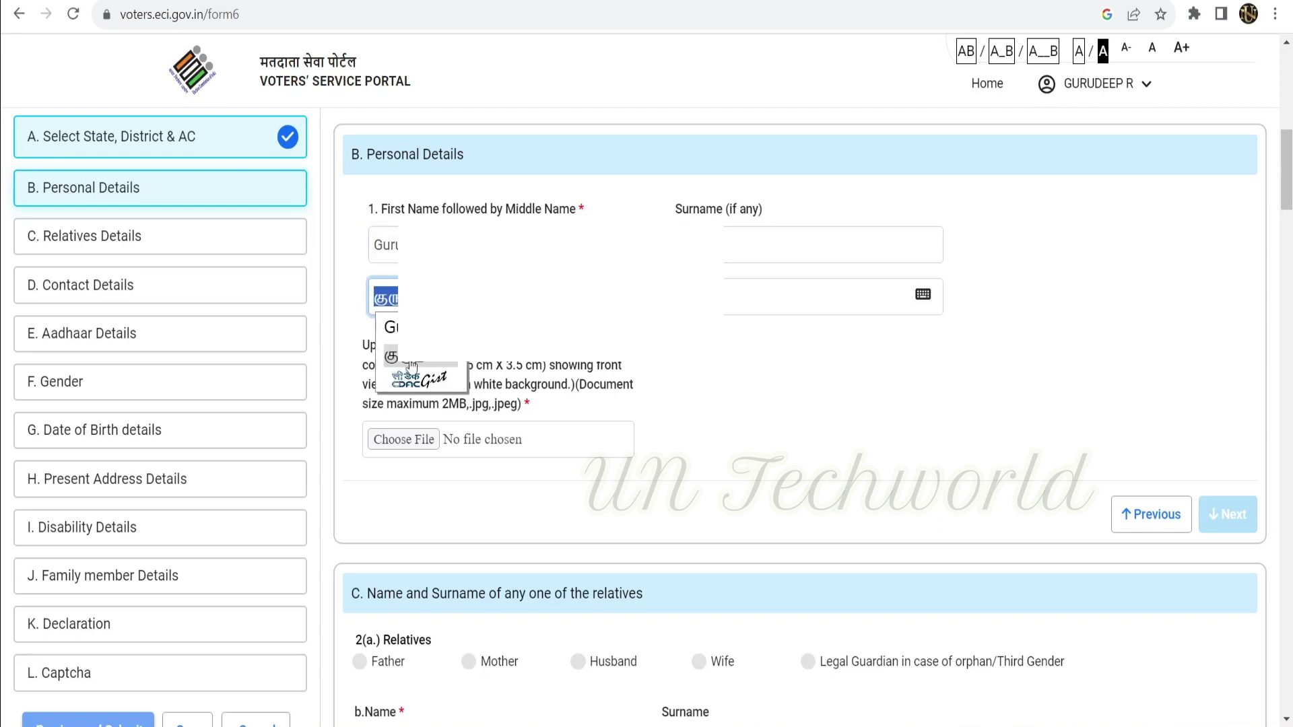
key("Return")
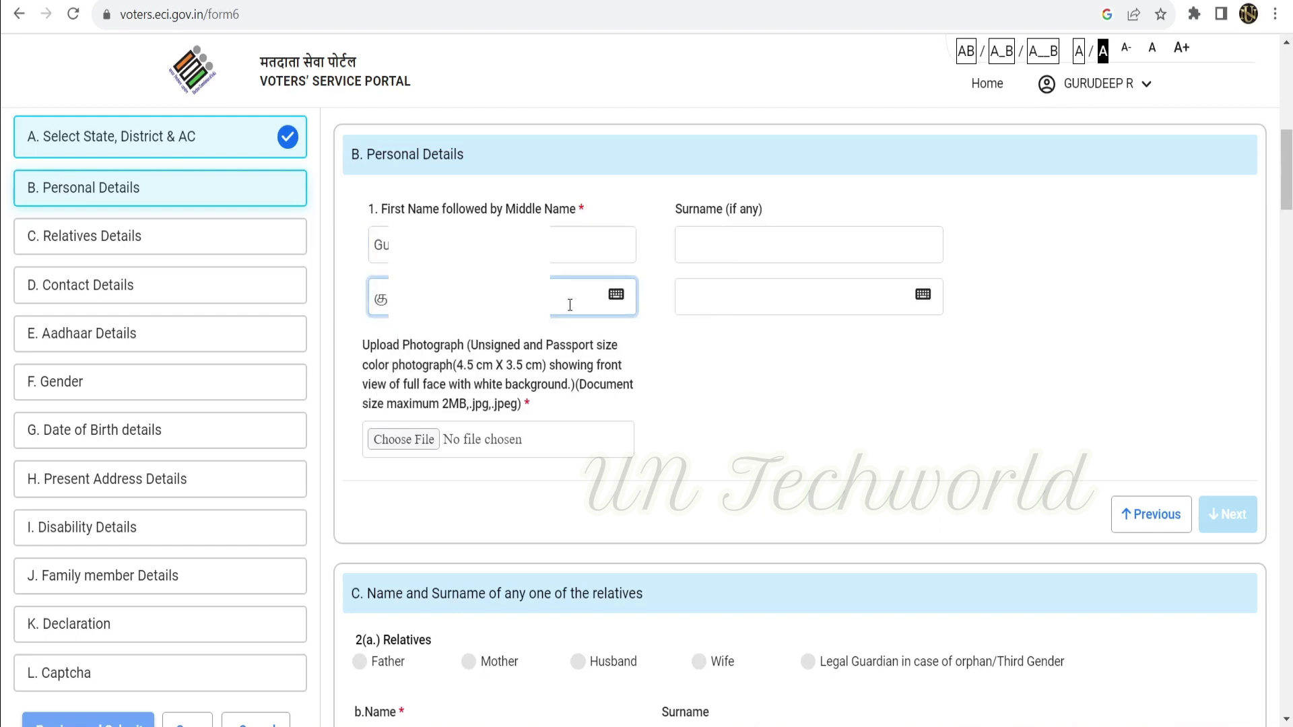
left_click(615, 295)
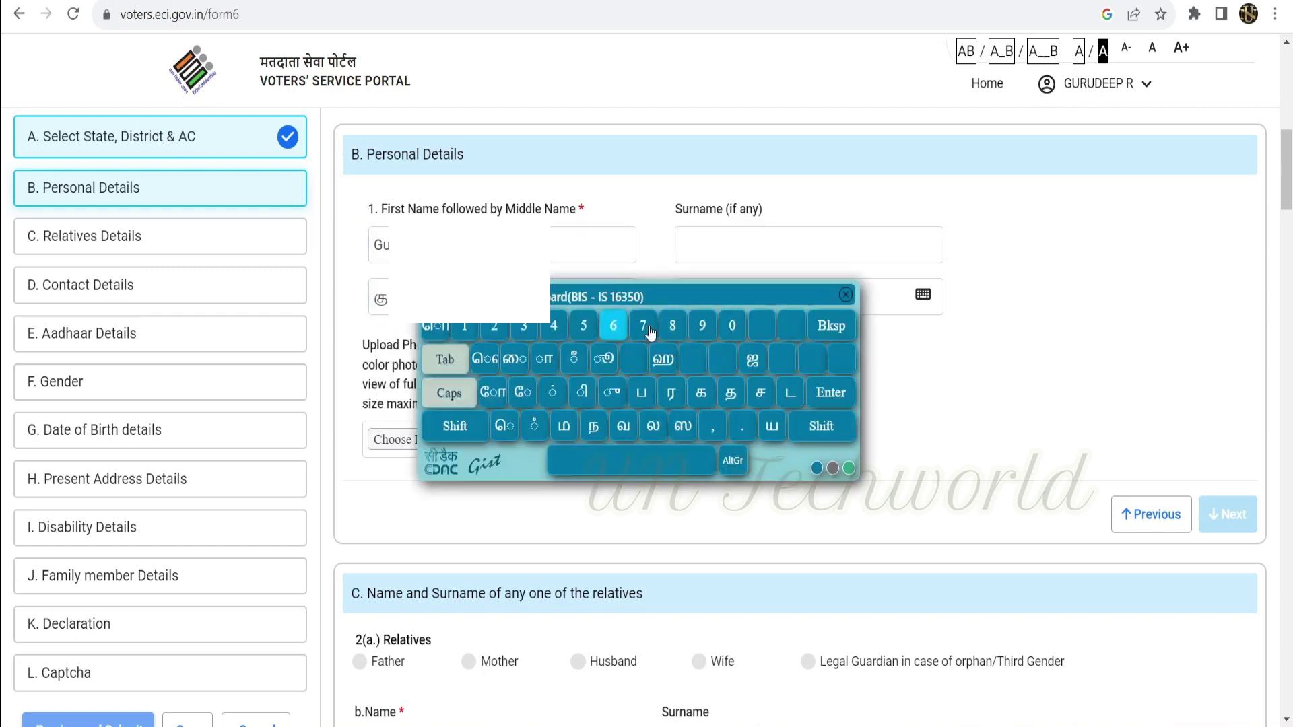
left_click(845, 295)
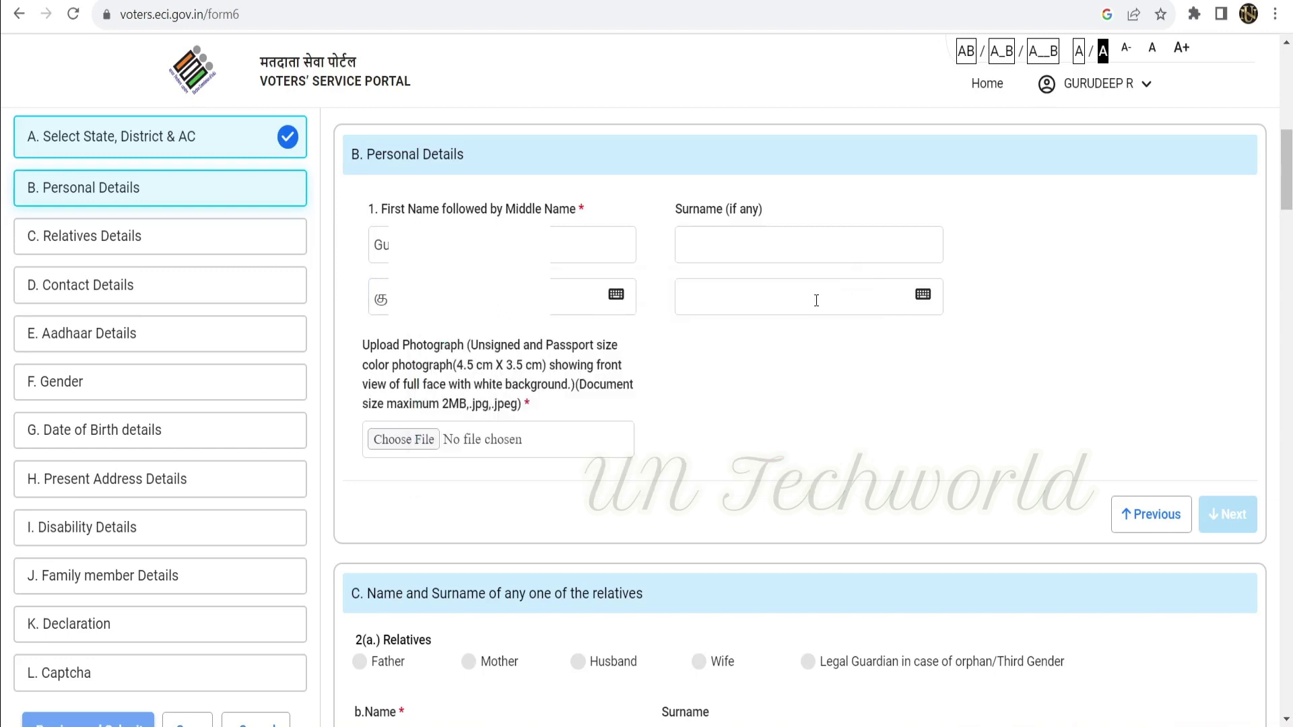
left_click(816, 301)
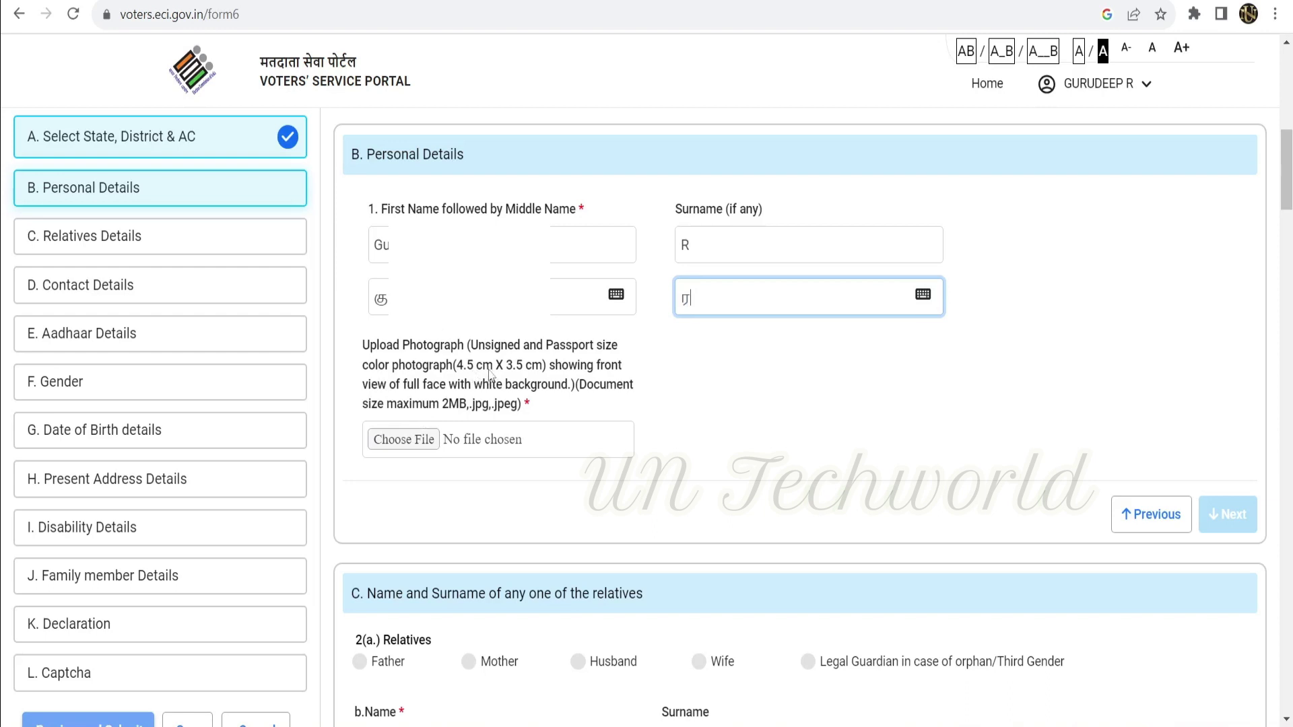
Upload the applicant's passport photo, accept face detection, and continue to Relatives Details.
left_click(416, 439)
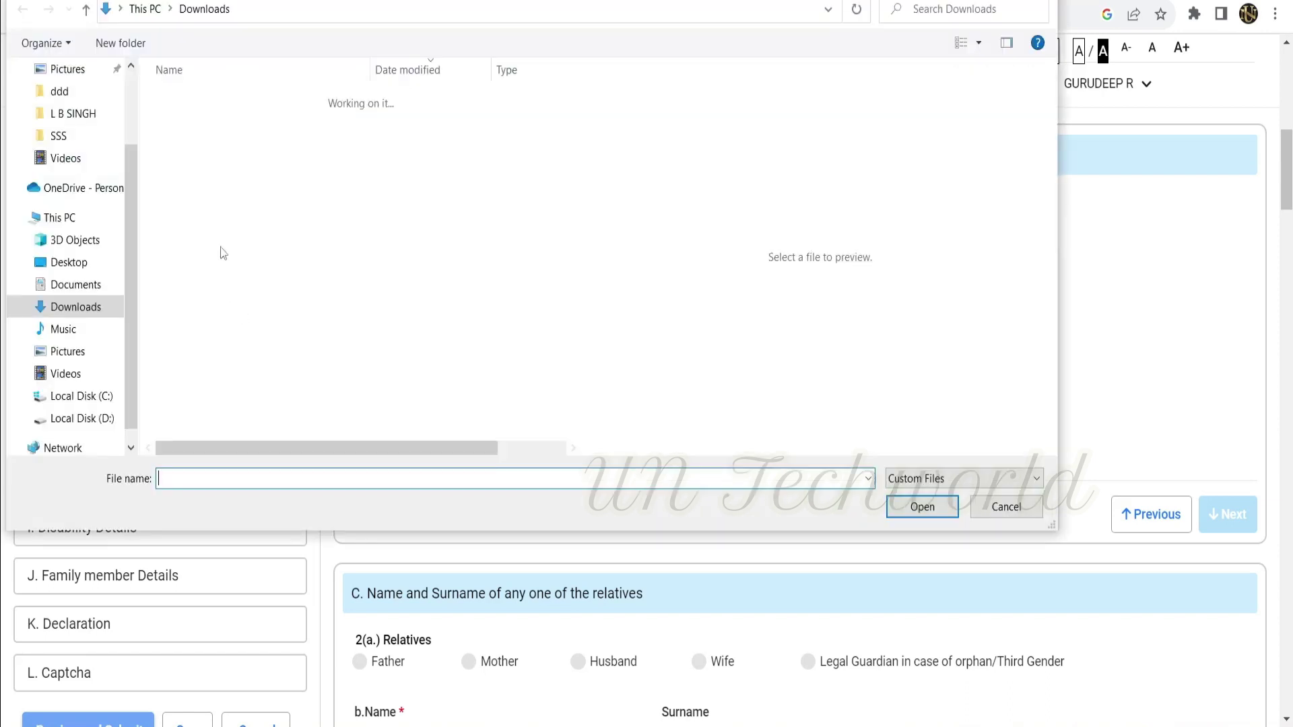
left_click(69, 264)
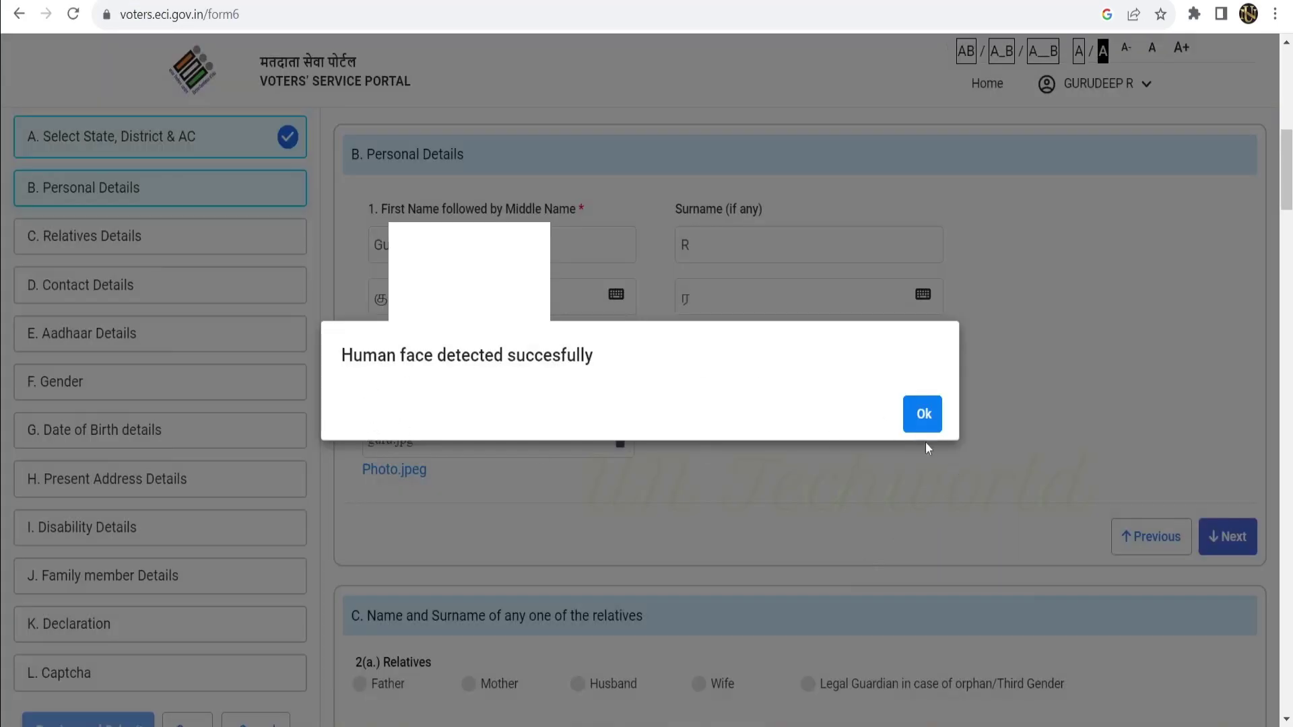
left_click(922, 414)
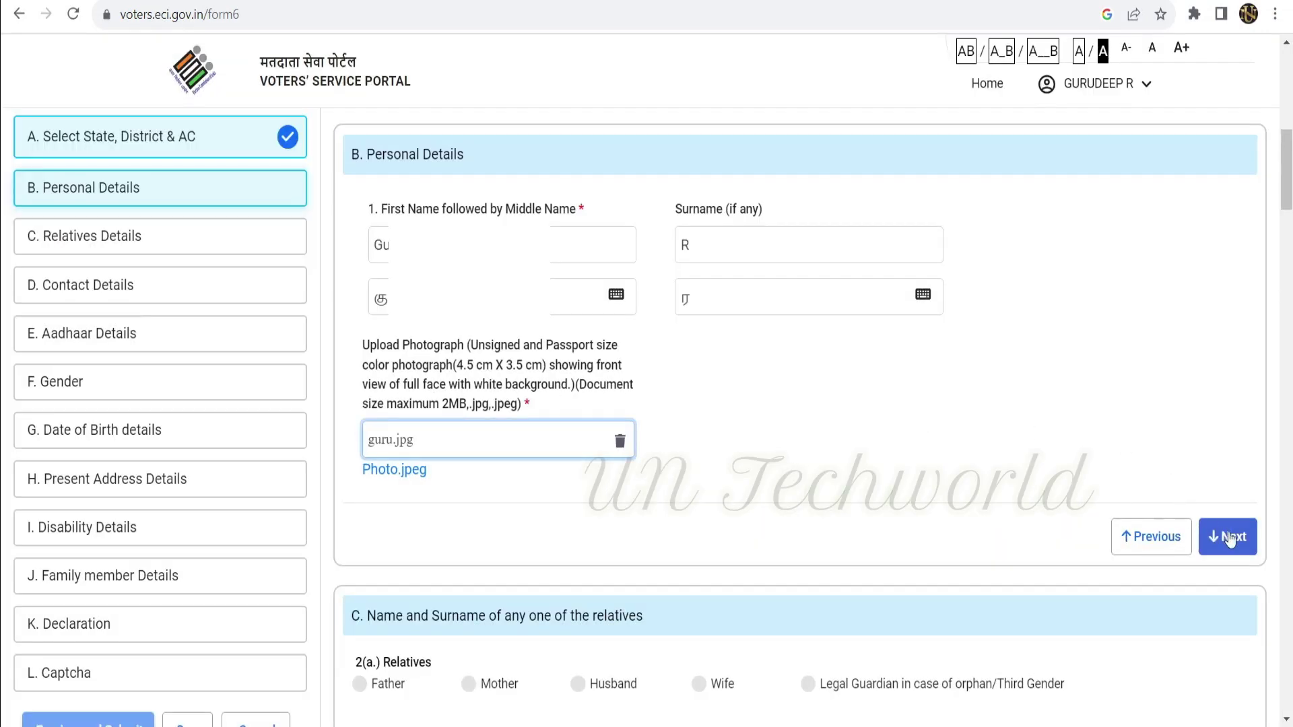
left_click(1230, 539)
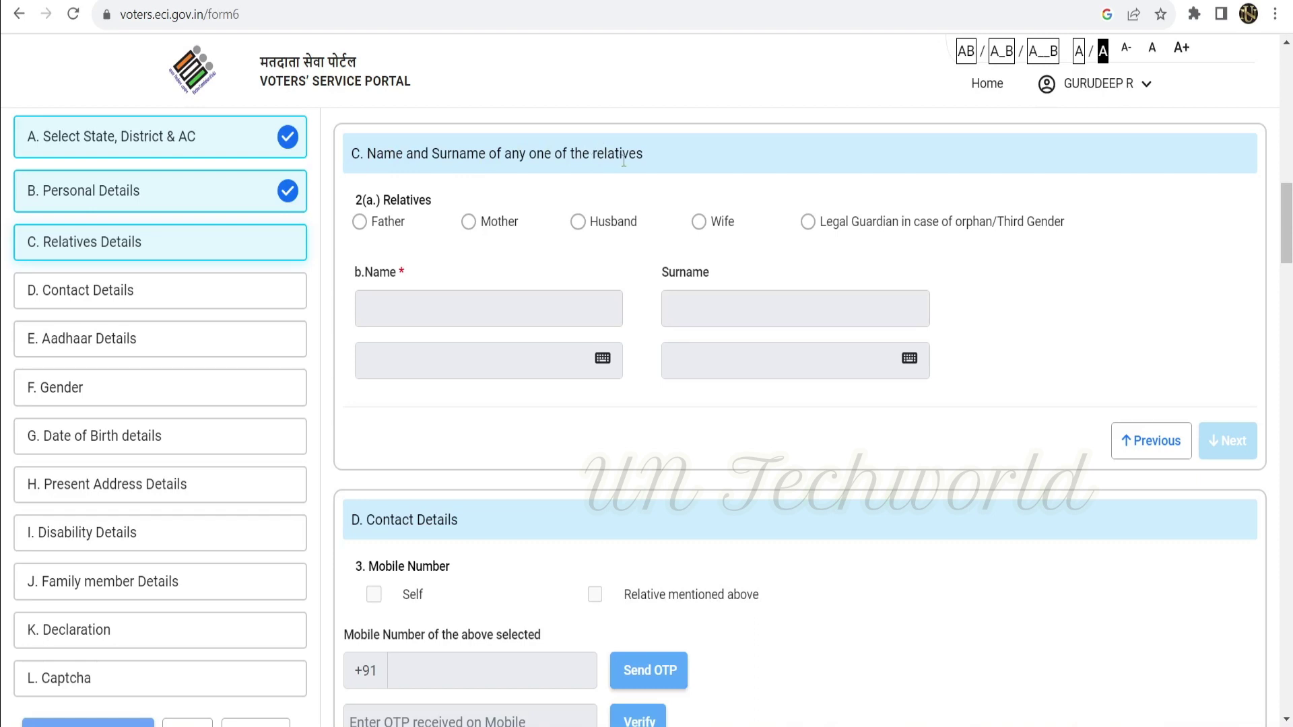
Choose Father as the relative and complete Relatives Details.
left_click(360, 222)
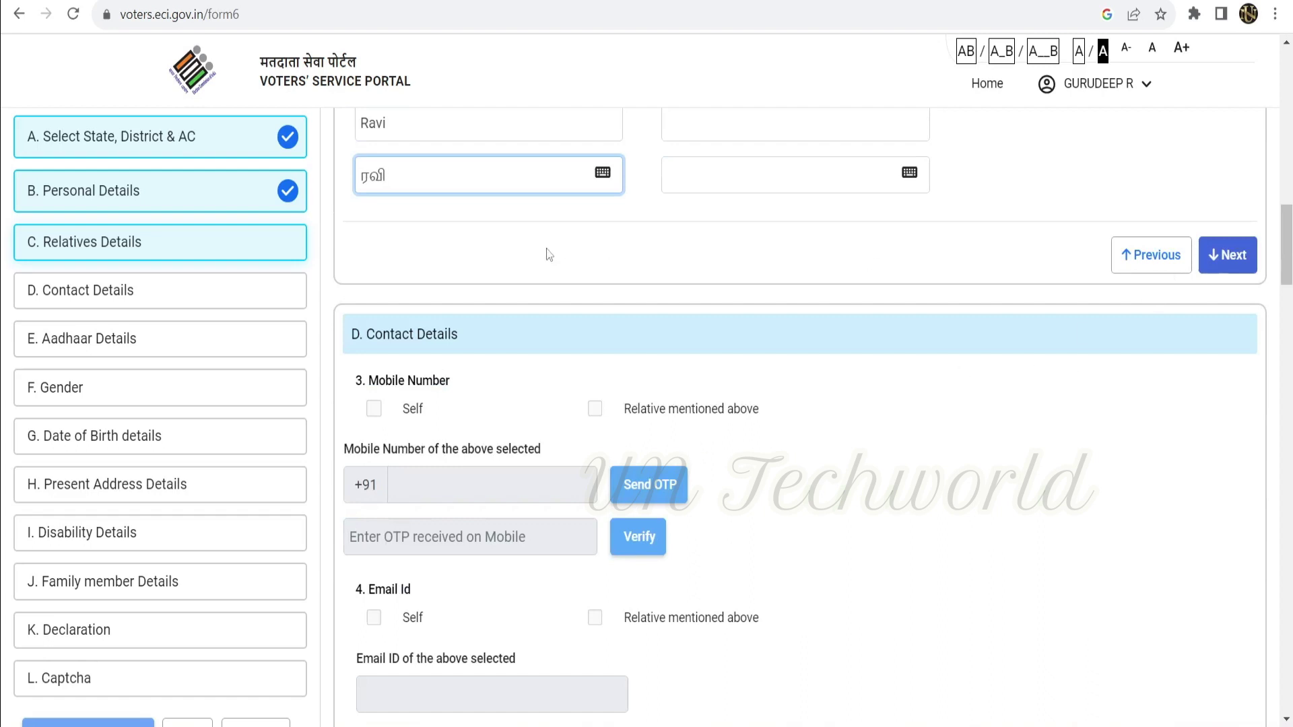
scroll(614, 280, "up", 3)
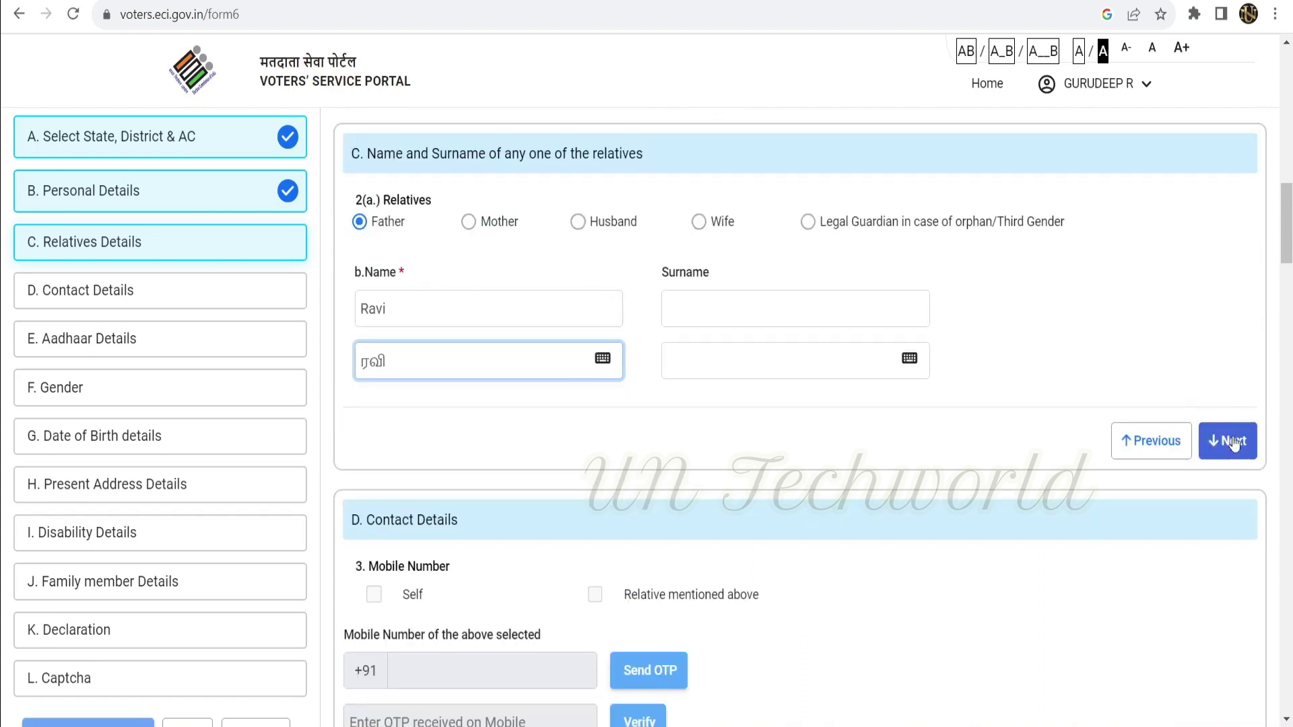
left_click(1232, 442)
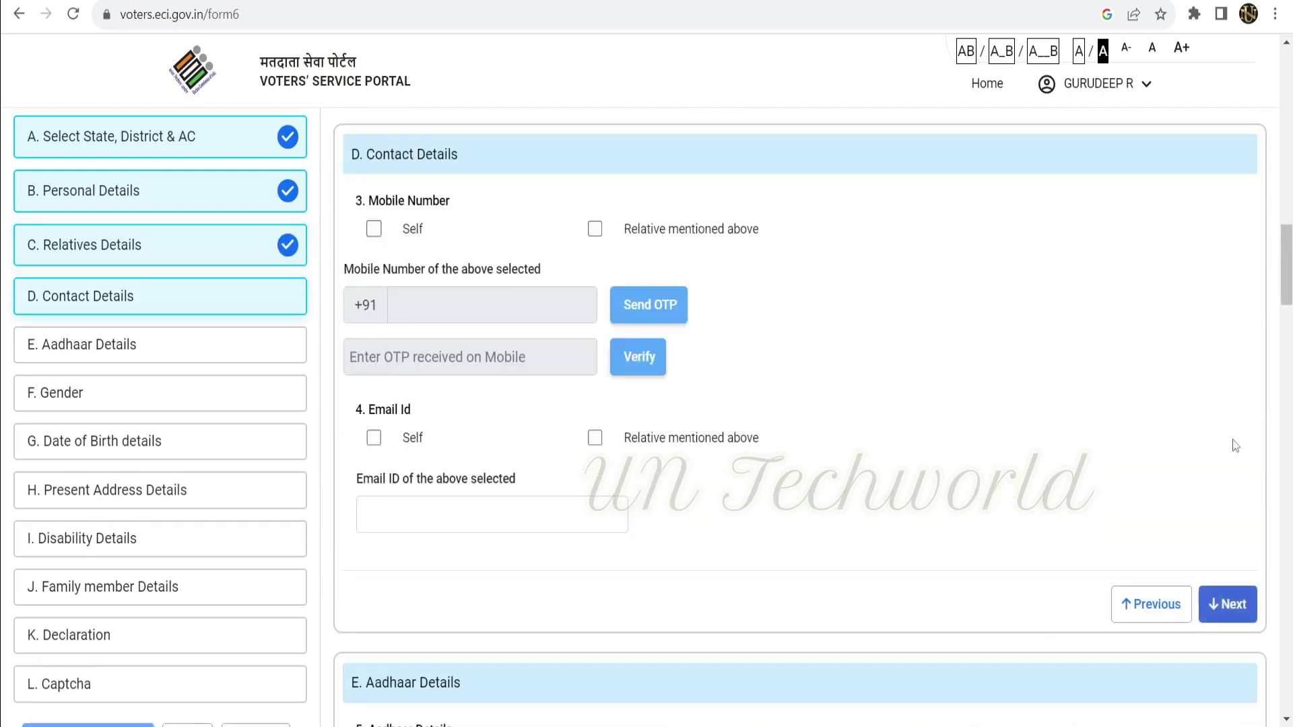
Verify the applicant's own mobile number with an OTP under Contact Details.
left_click(373, 229)
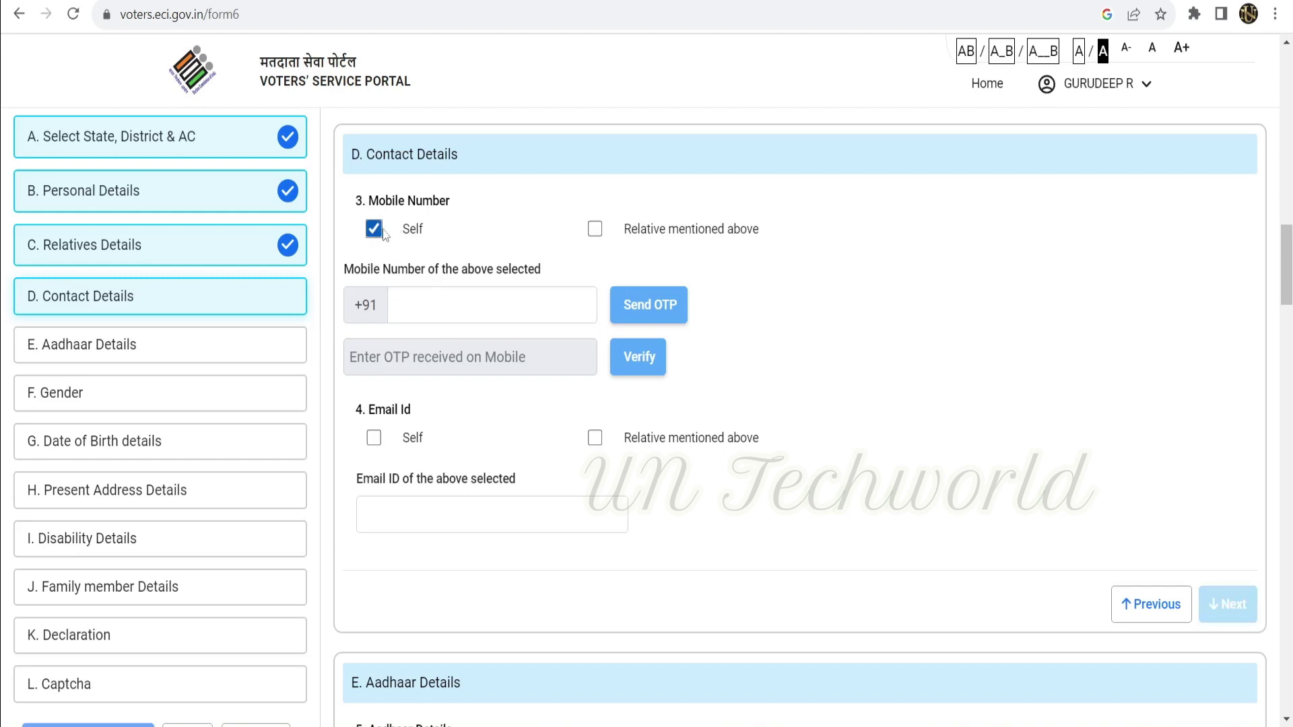
left_click(450, 291)
type("7")
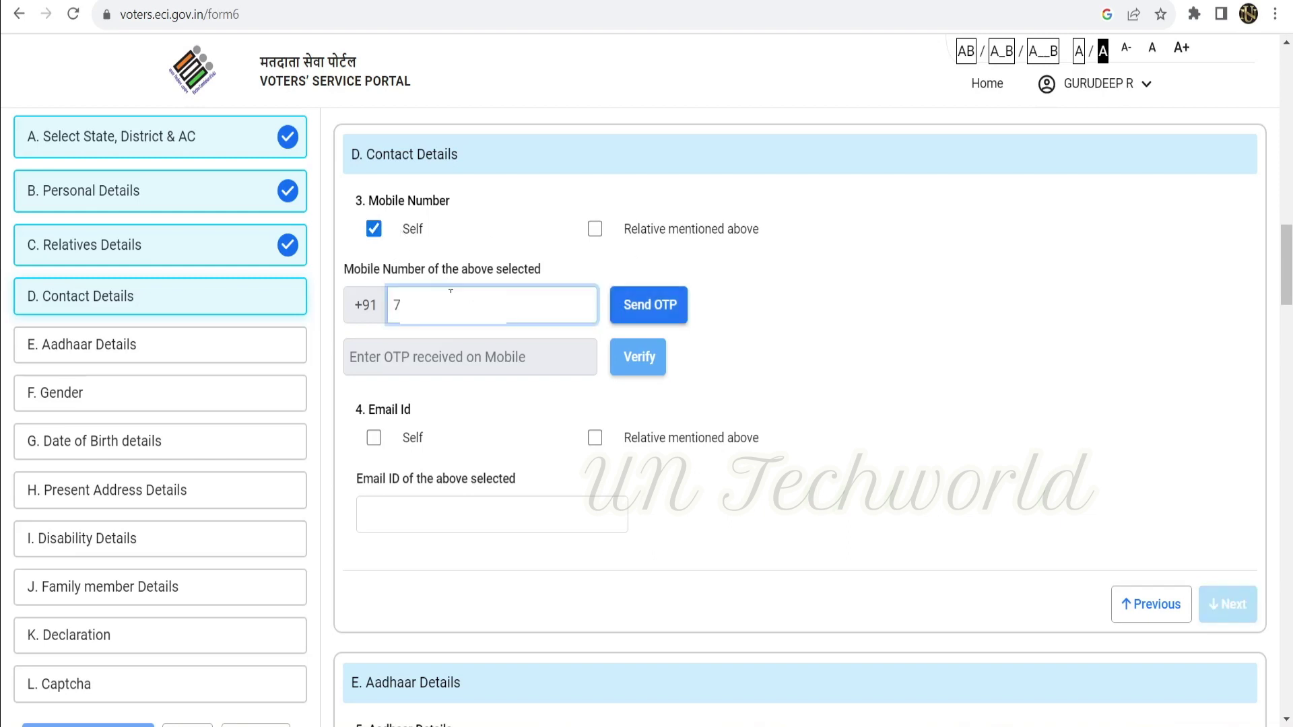
left_click(648, 312)
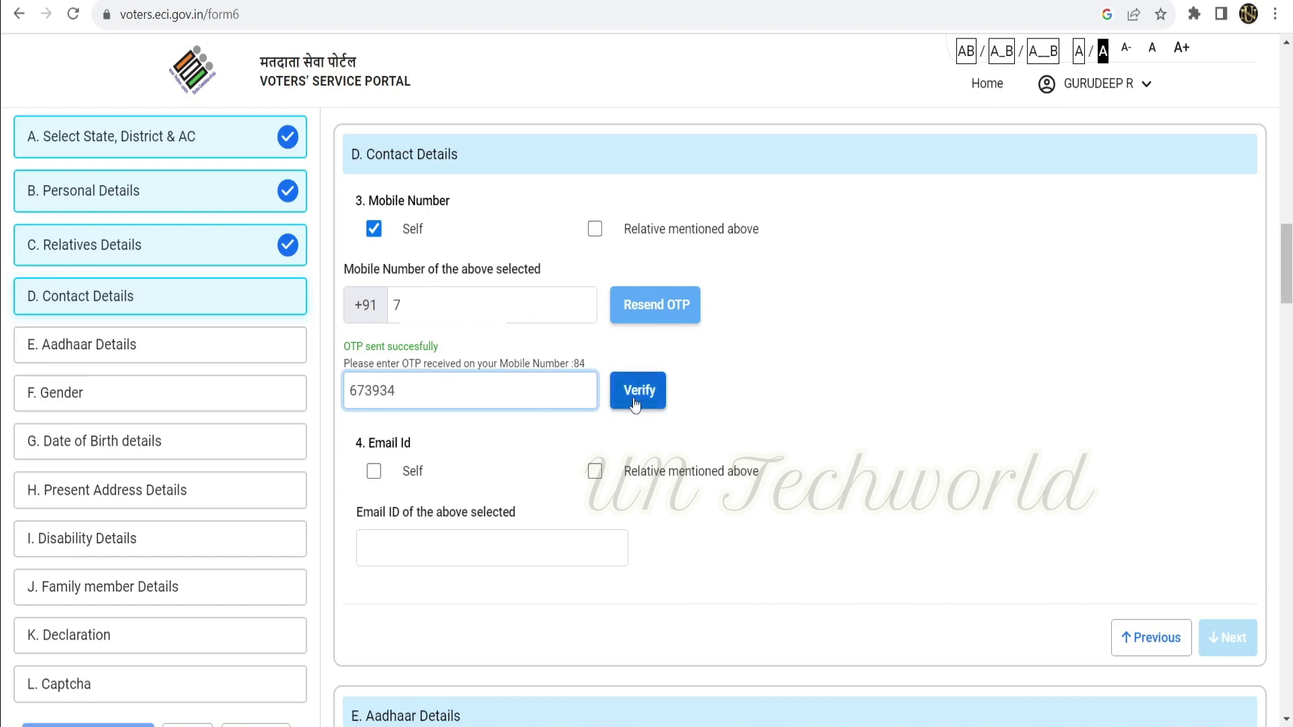
left_click(634, 403)
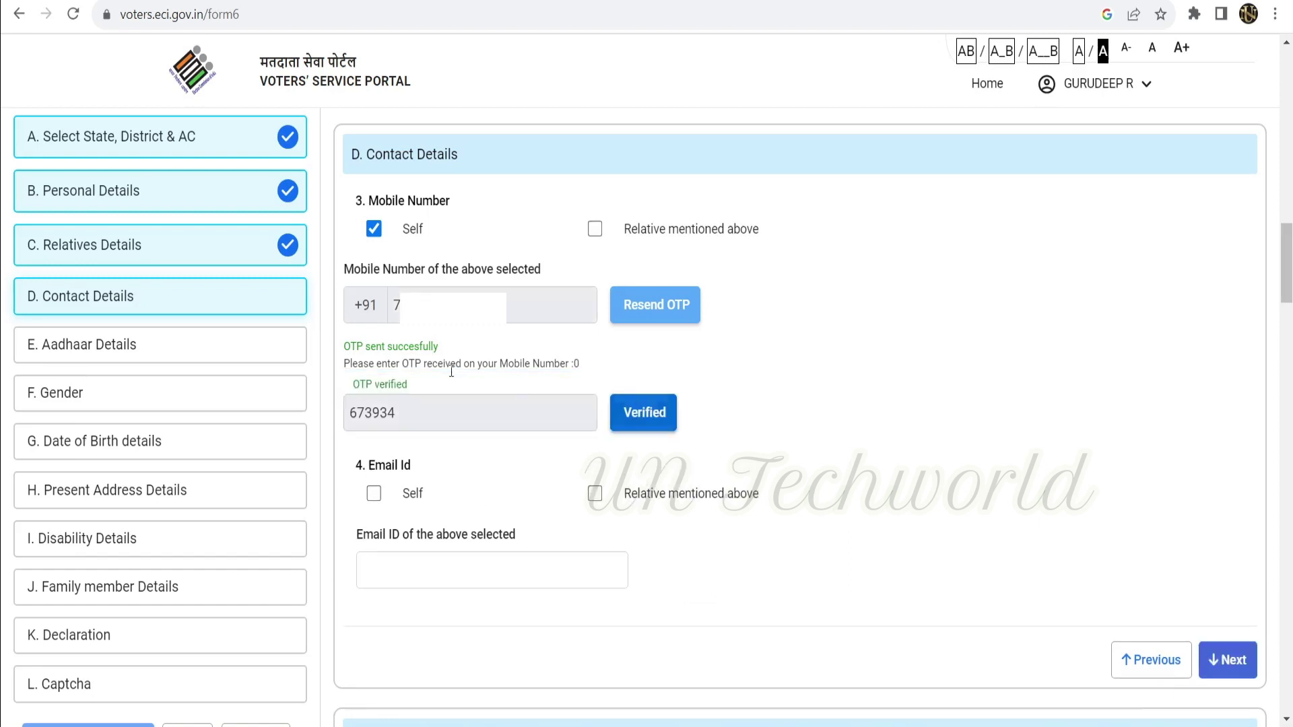
scroll(374, 410, "down", 1)
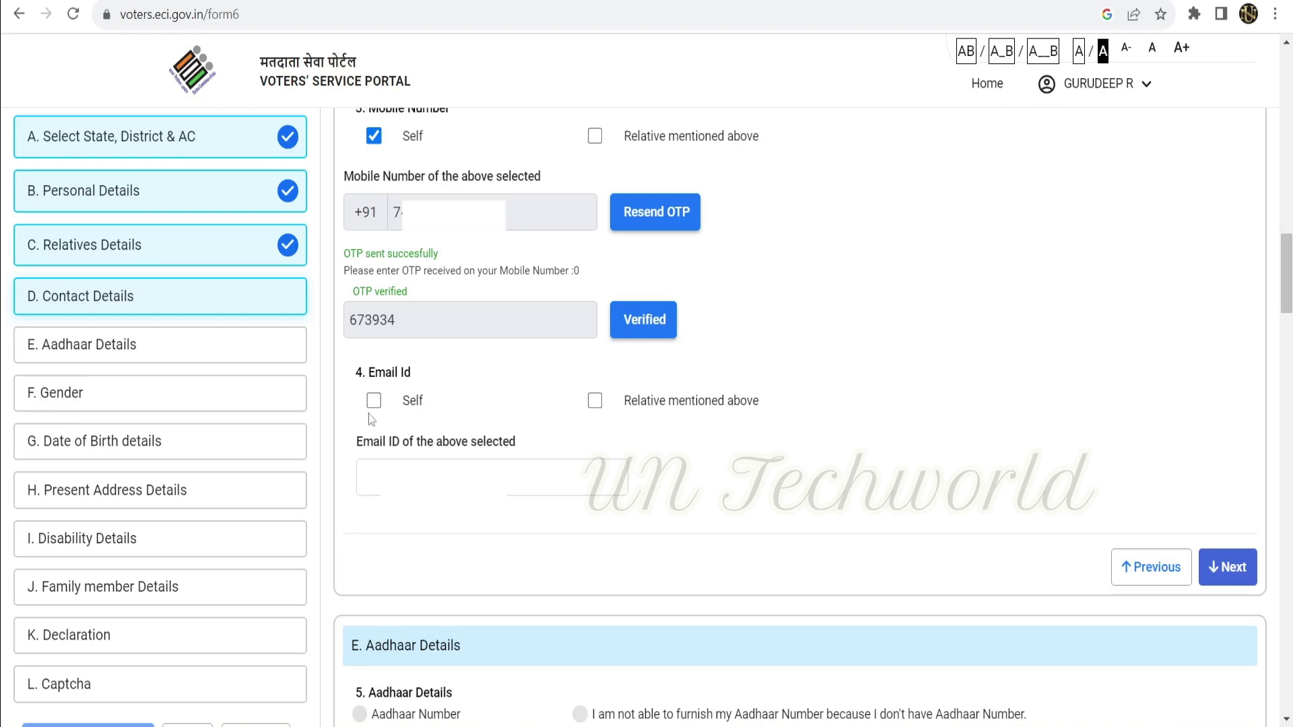
Fill in the applicant's own e-mail address and complete Contact Details.
left_click(375, 402)
type("gur")
left_click(1227, 568)
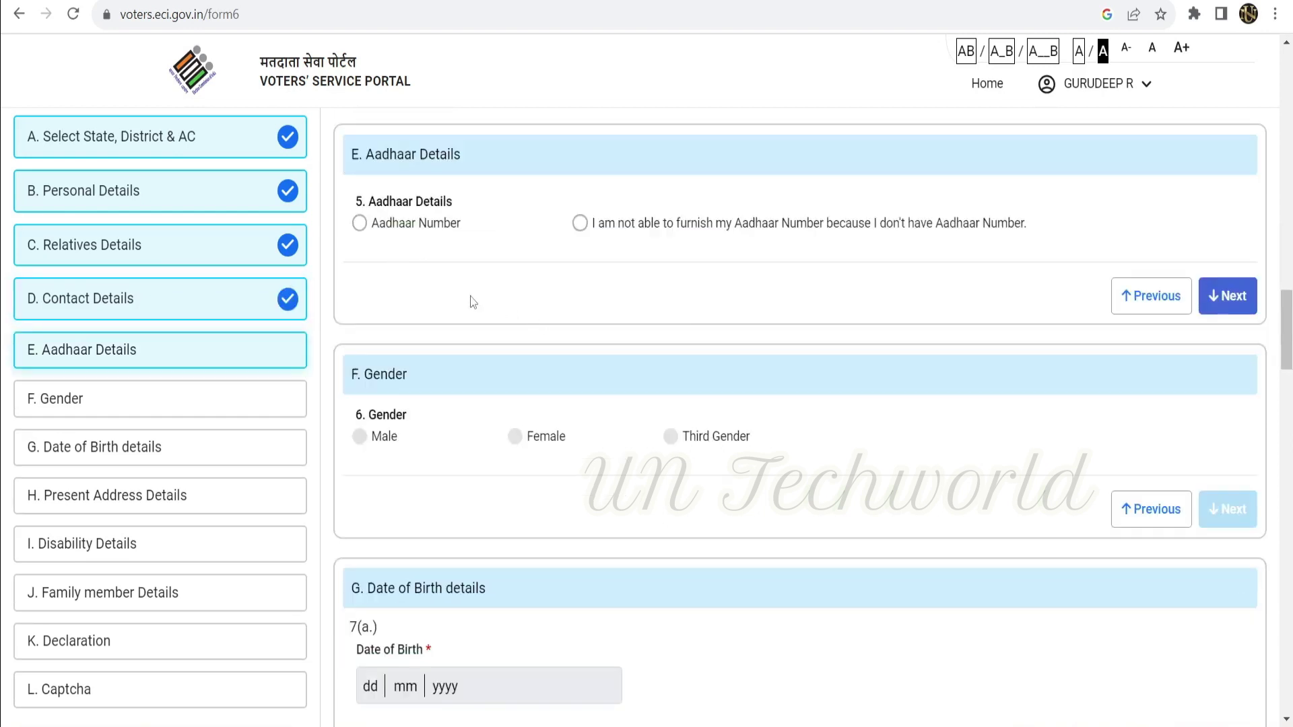
Choose Aadhaar Number and paste in the 12-digit Aadhaar number.
left_click(359, 224)
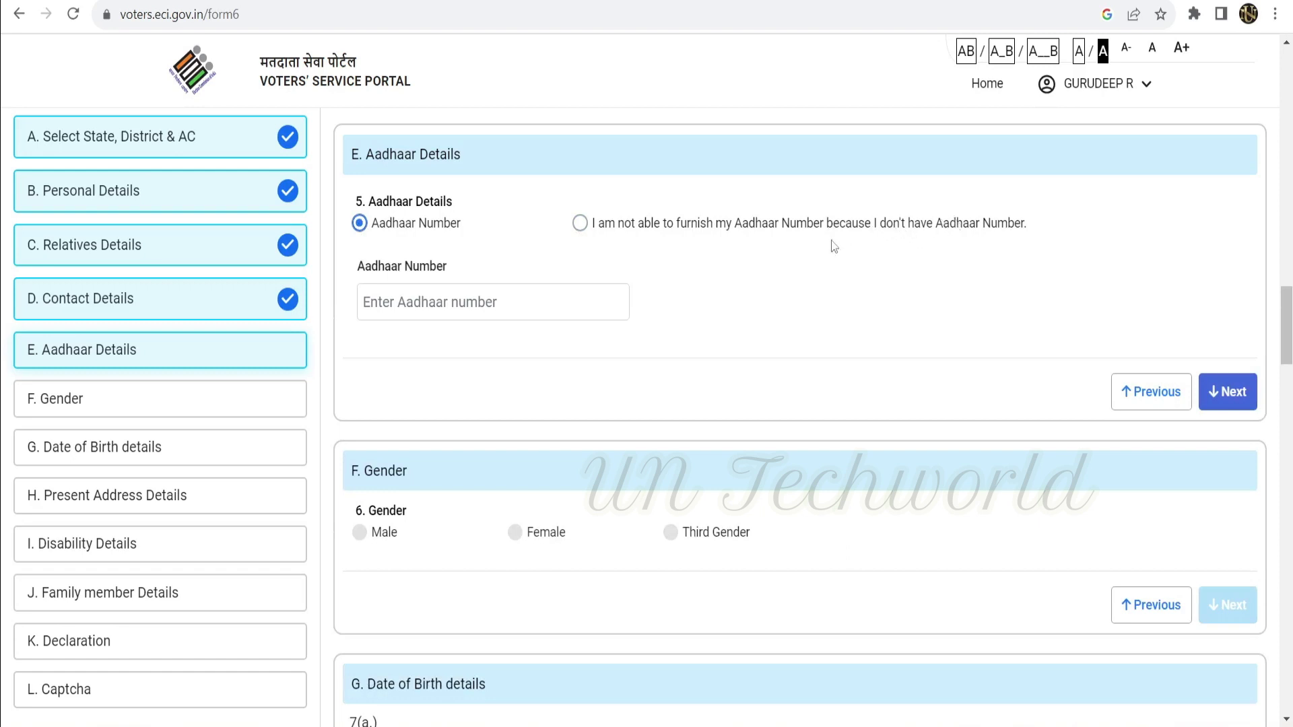
left_click(360, 232)
left_click(385, 312)
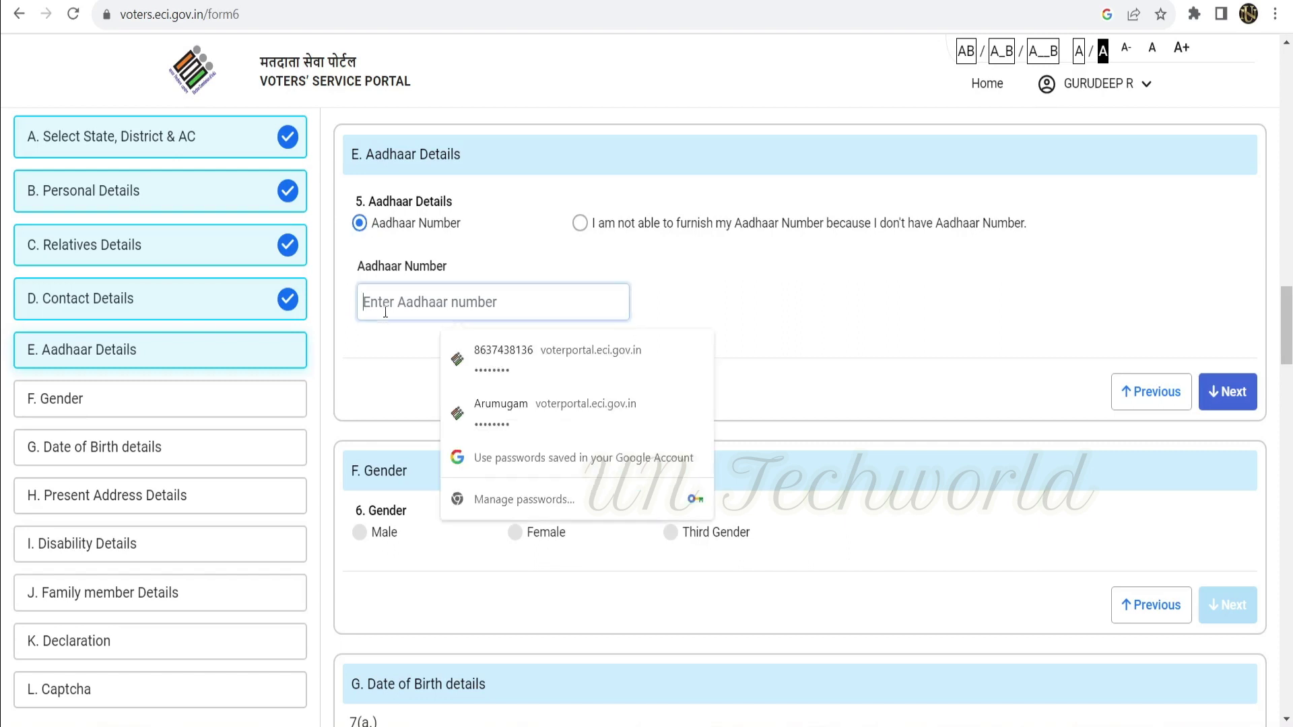
key("ctrl+v")
Complete Aadhaar Details and set the gender to Male.
left_click(785, 319)
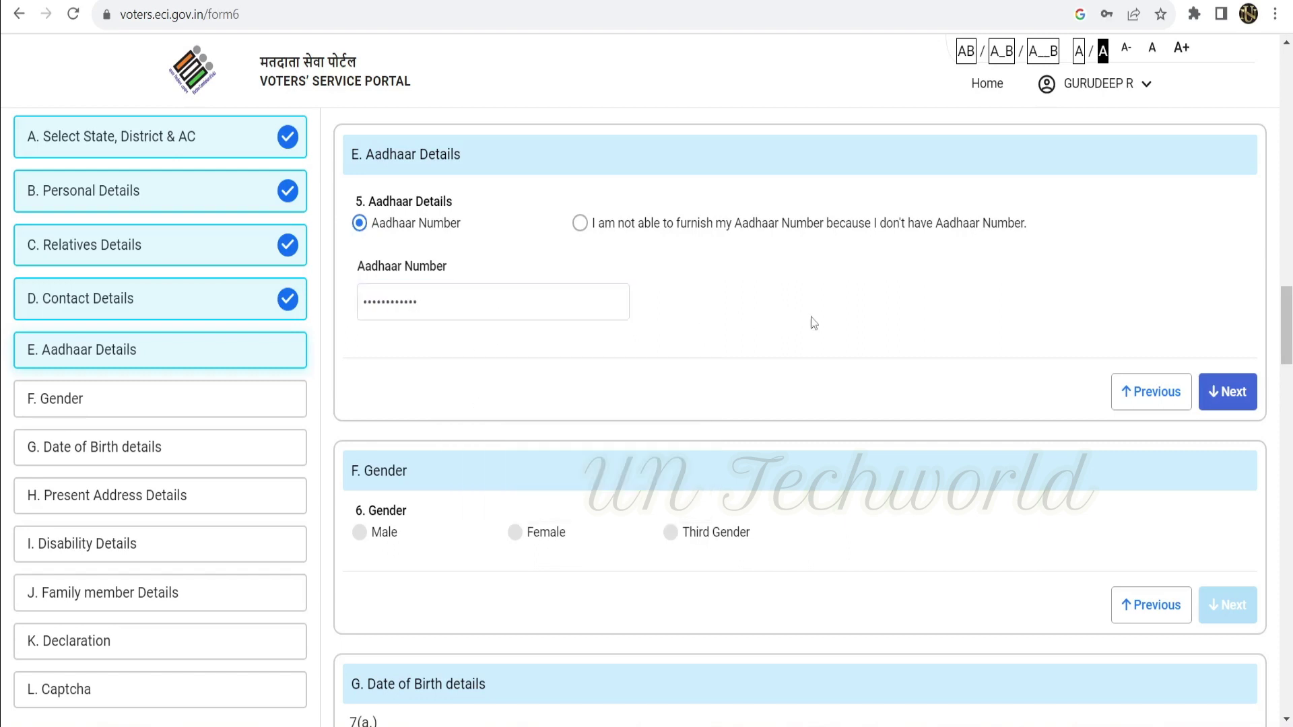
left_click(1241, 399)
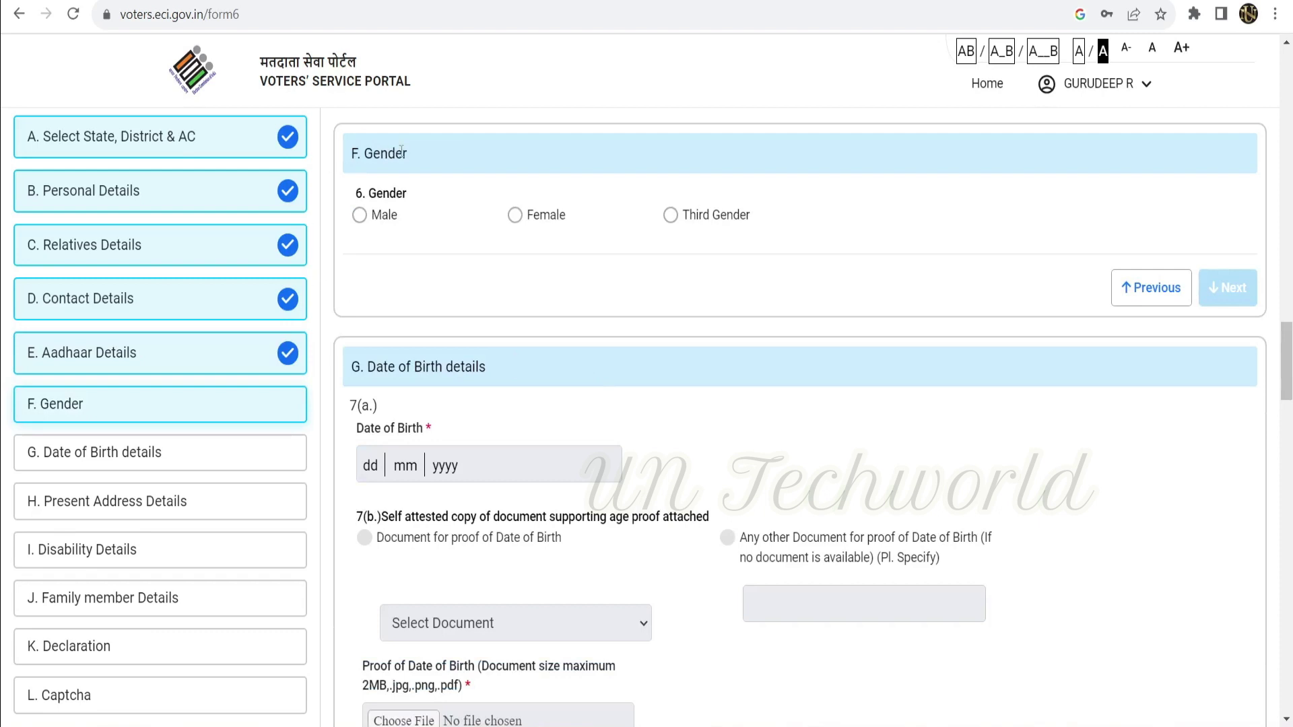
left_click(364, 220)
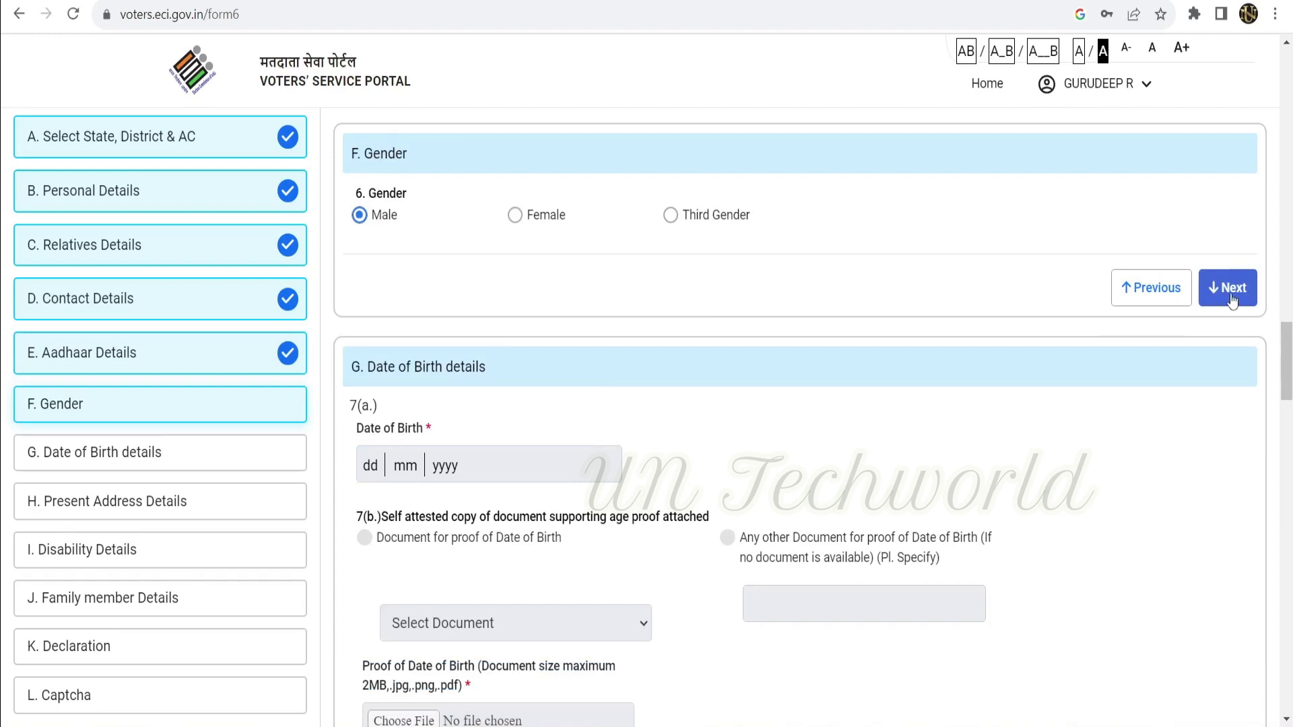
left_click(1231, 301)
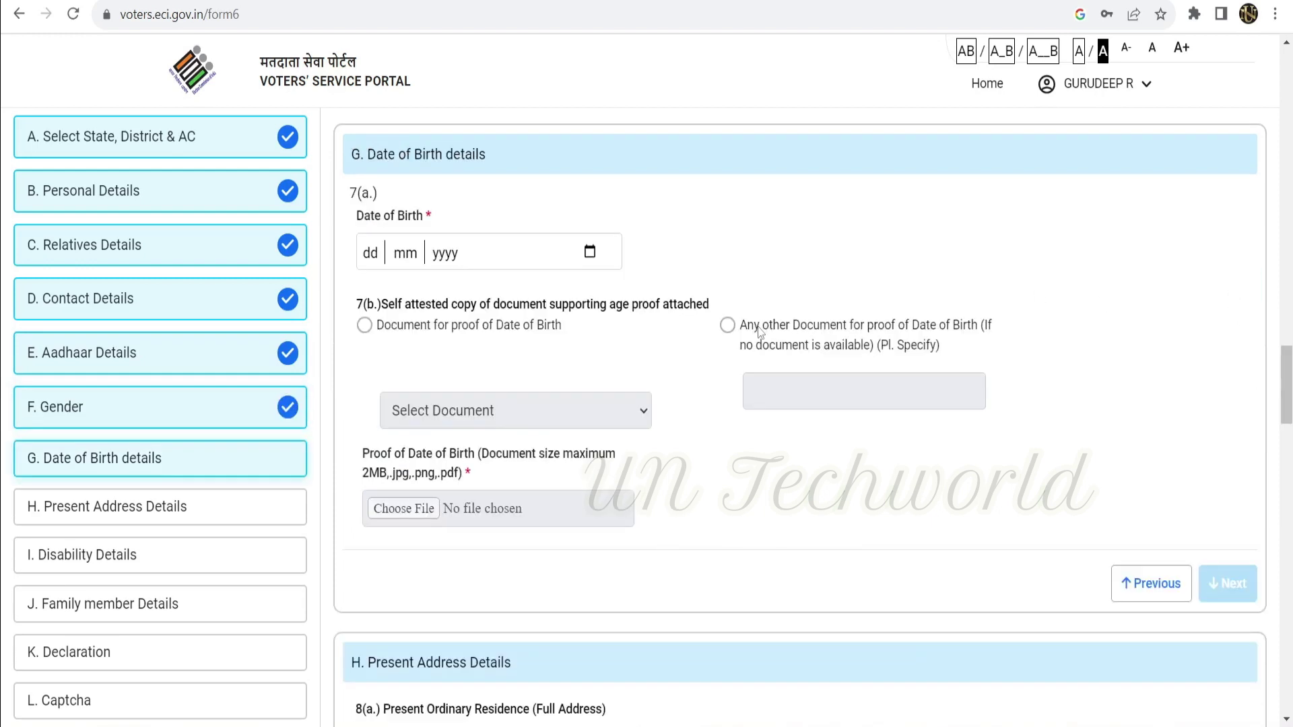
left_click(460, 354)
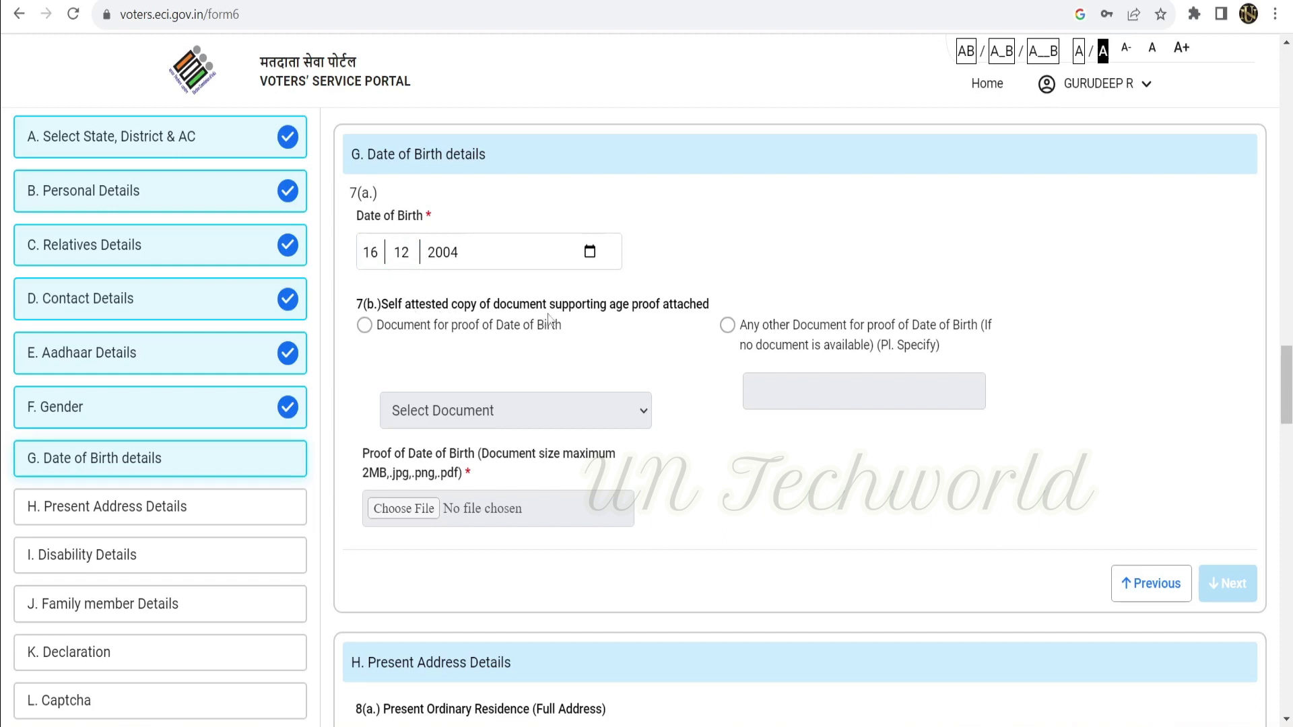
left_click(365, 329)
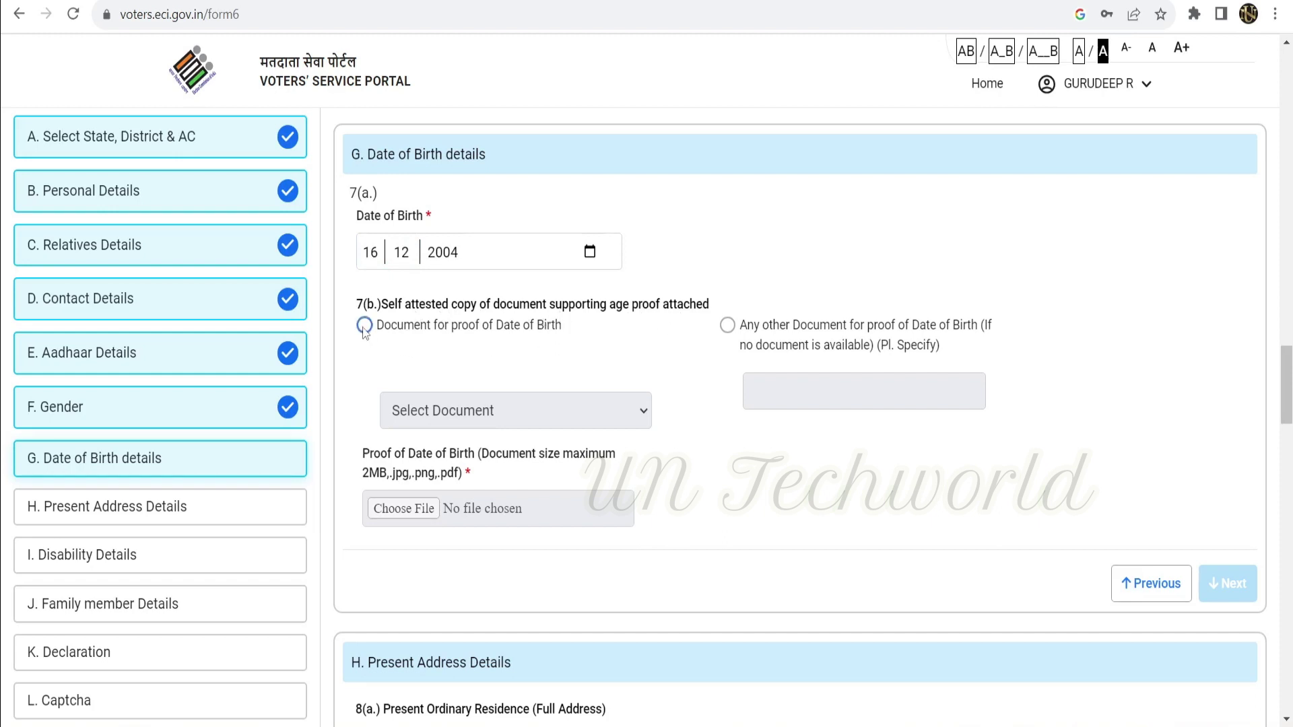
left_click(482, 418)
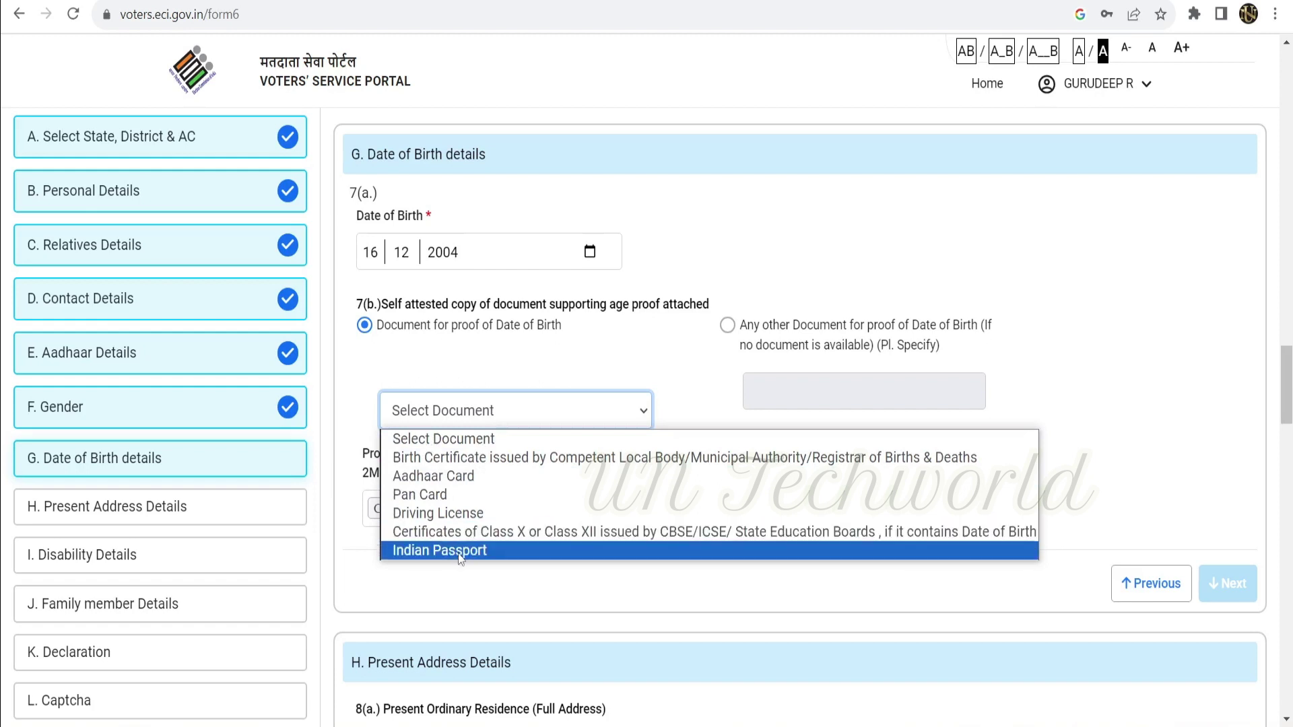
left_click(450, 479)
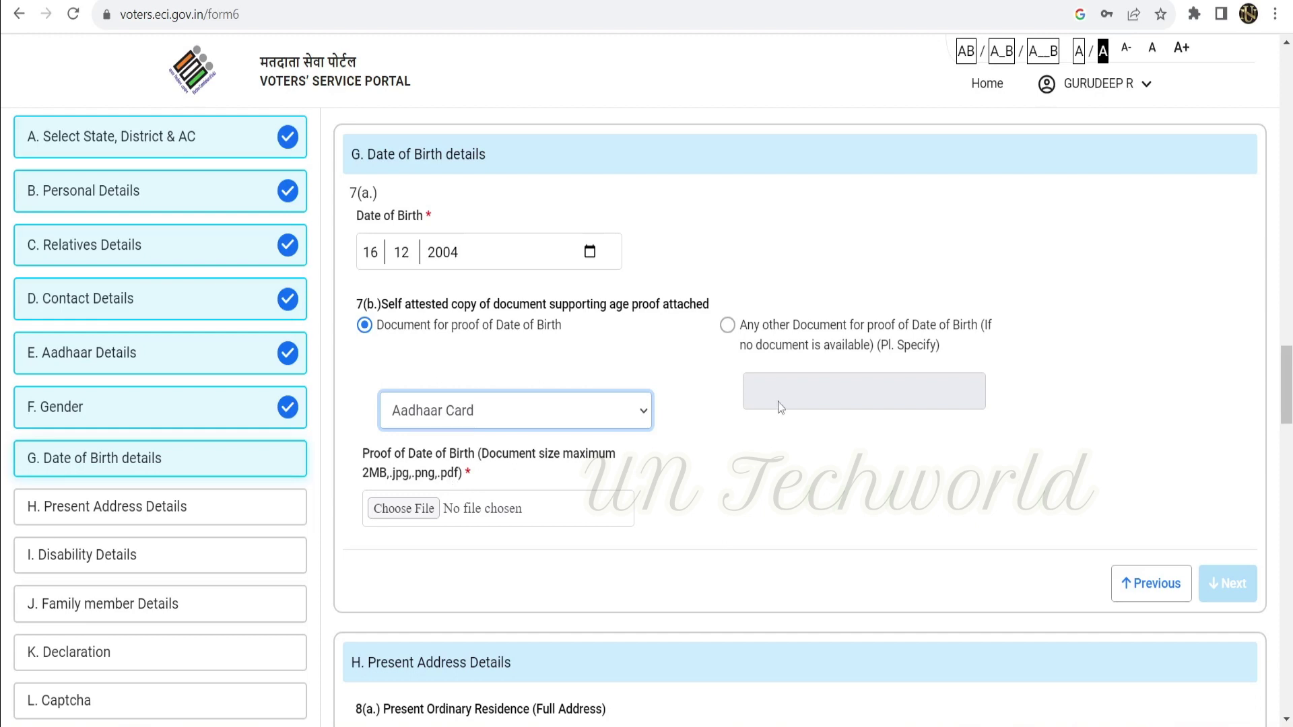
Confirm gaadhar.jpeg as date-of-birth proof and continue to Present Address Details.
scroll(496, 487, "down", 1)
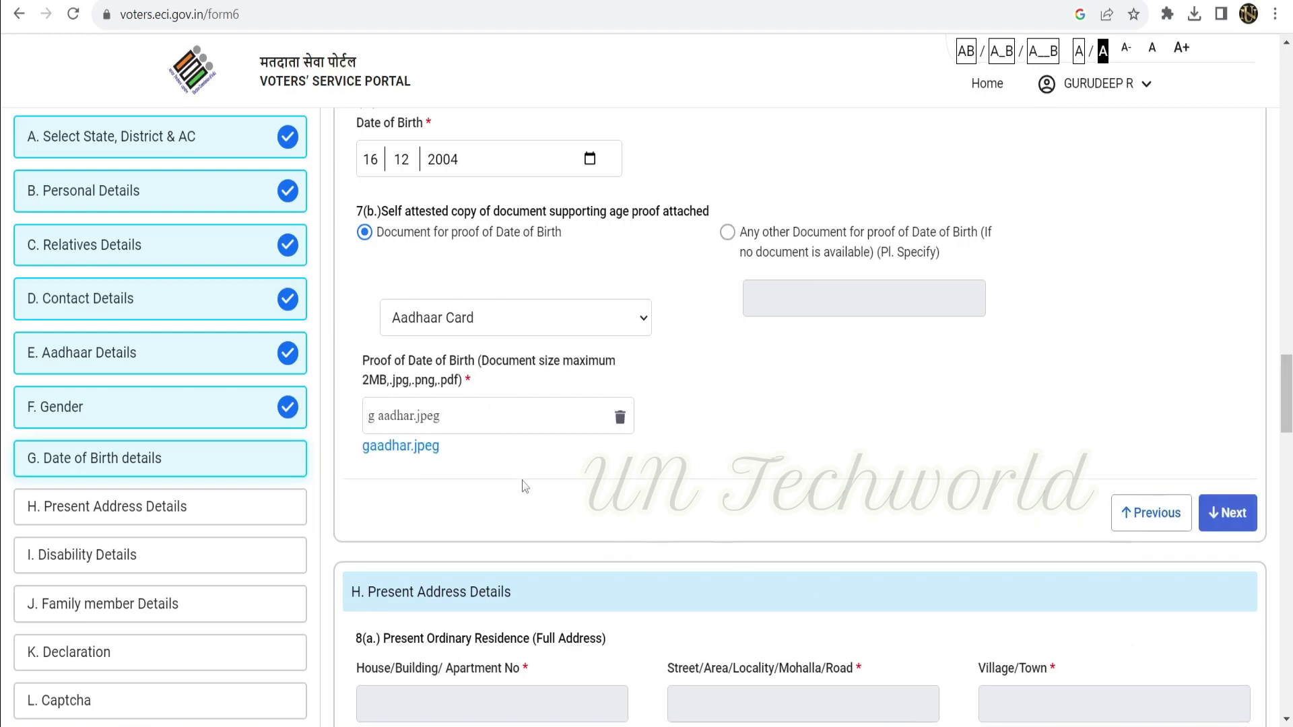
left_click(1232, 532)
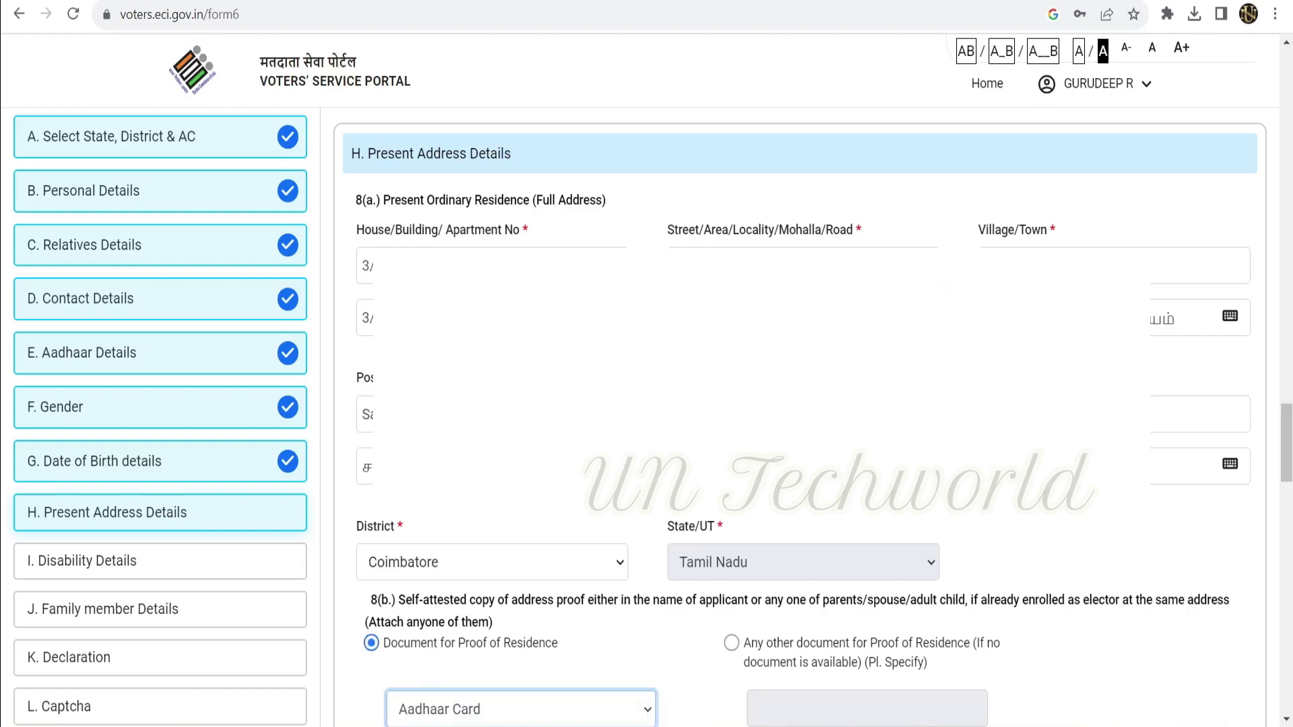
Attach aad.jpeg as Aadhaar Card residence proof and skip Disability Details unticked.
scroll(477, 295, "down", 5)
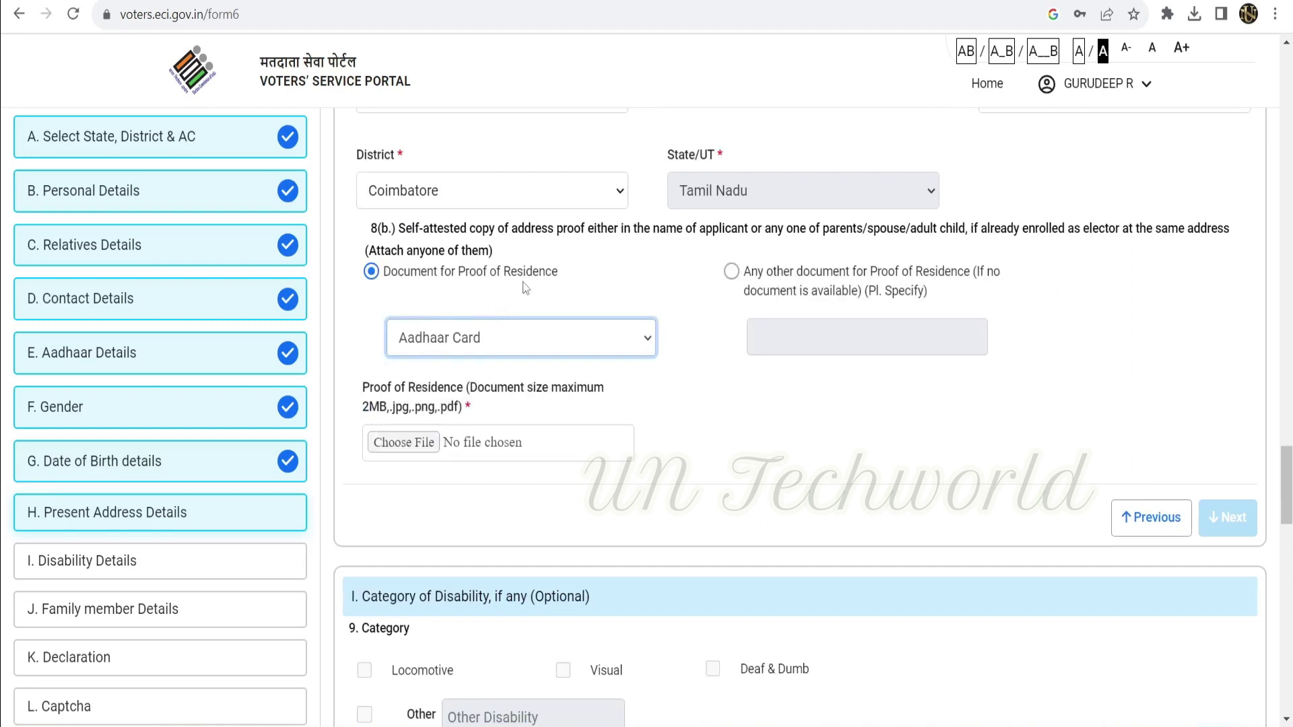
left_click(452, 340)
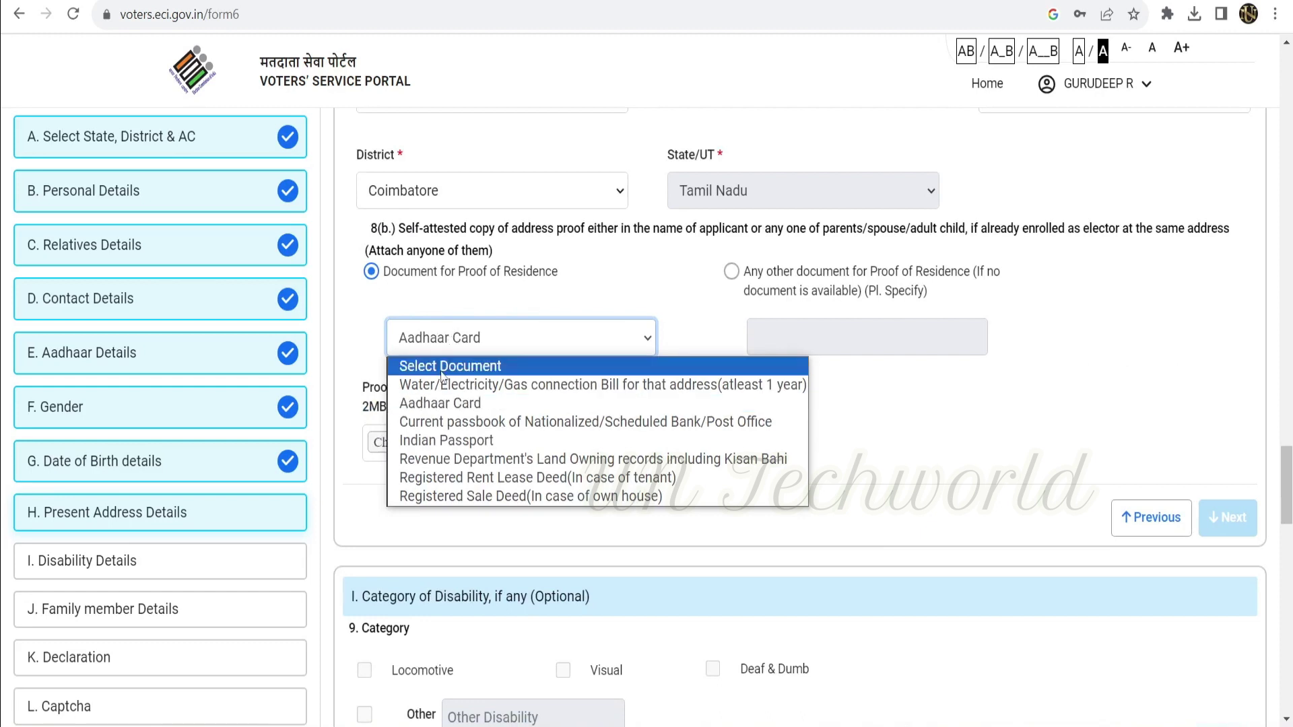
left_click(453, 408)
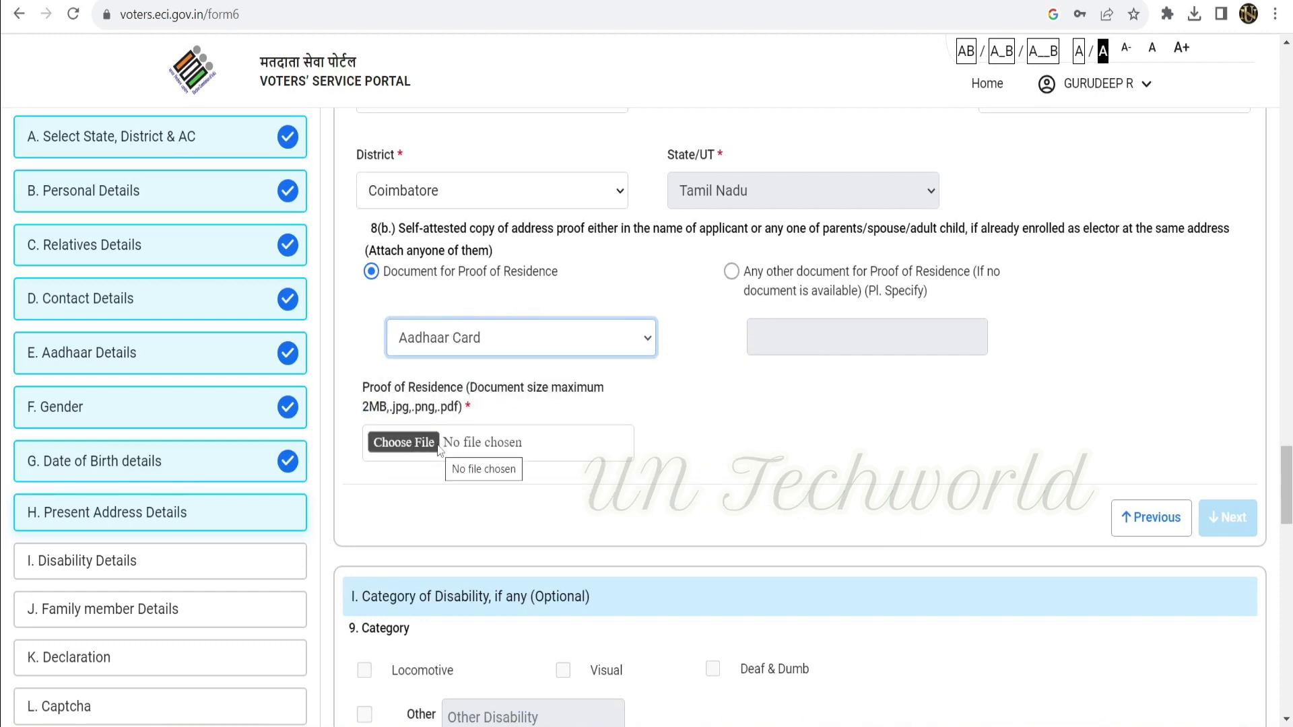
left_click(404, 442)
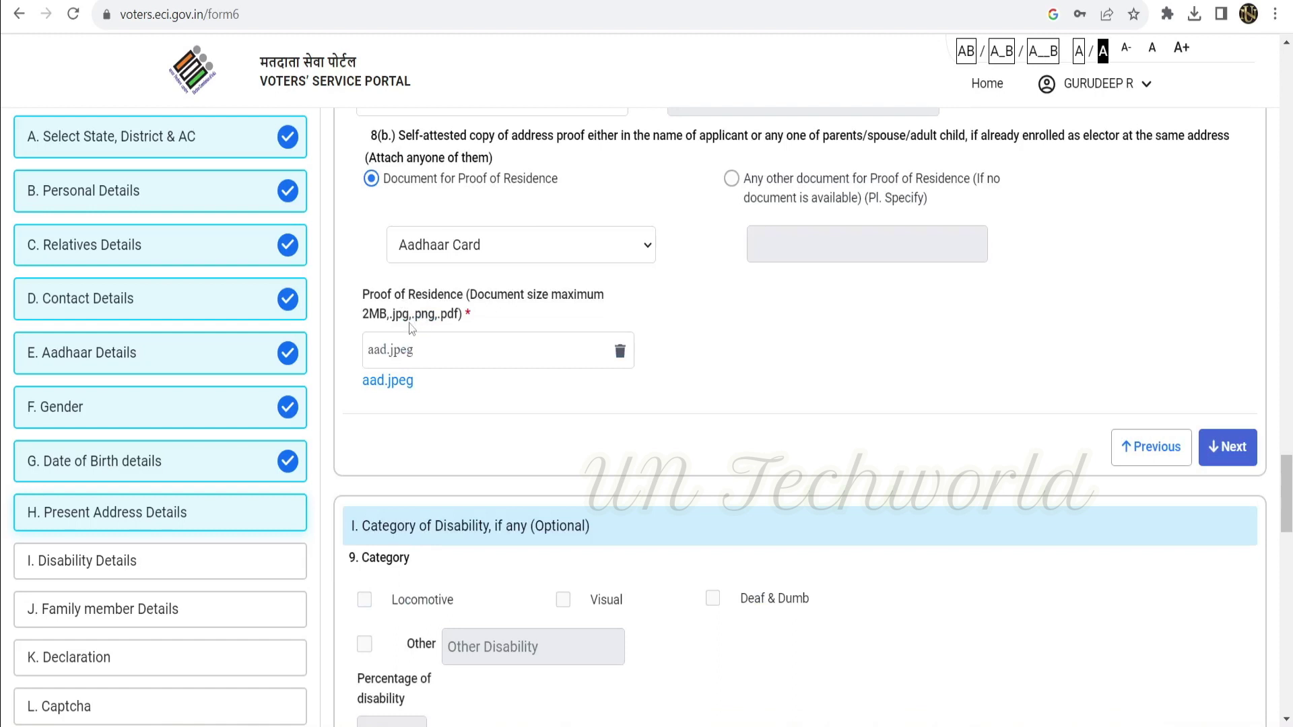
left_click(1226, 451)
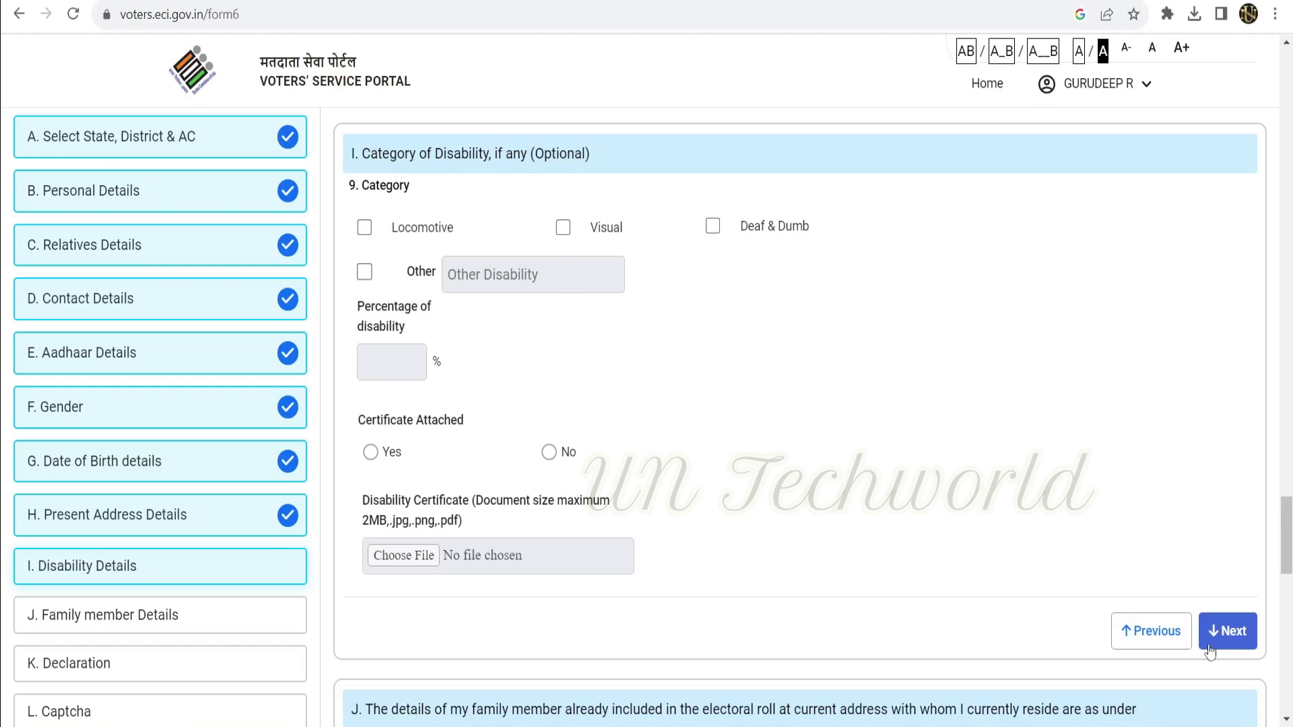
left_click(1236, 634)
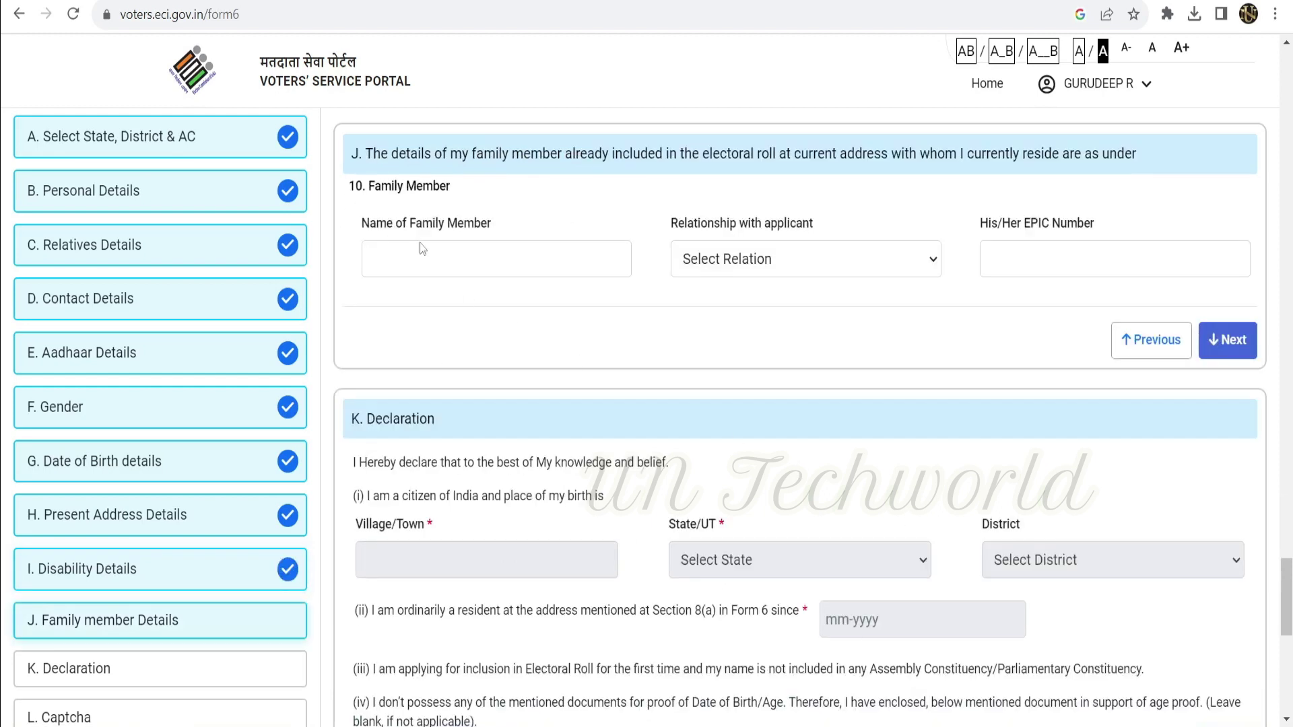
Enter the family member's name with relationship Father and continue to the Declaration.
left_click(460, 271)
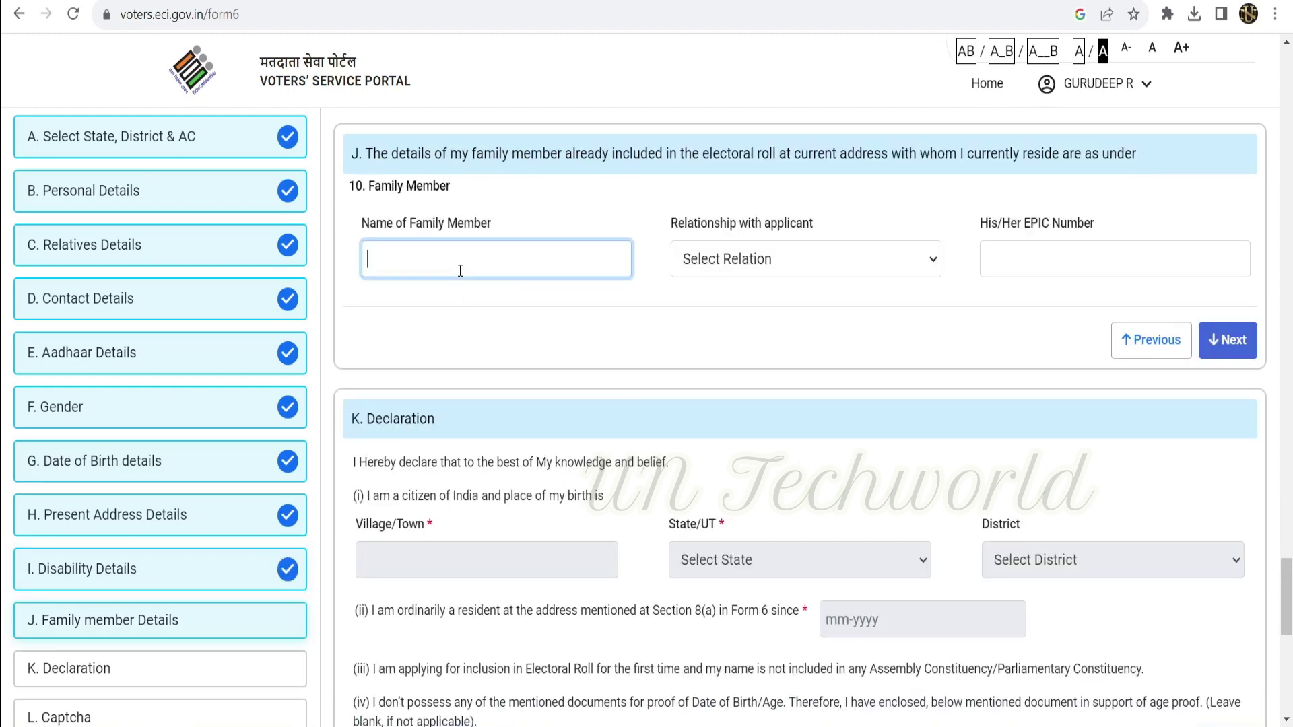
type("Ravi")
left_click(826, 258)
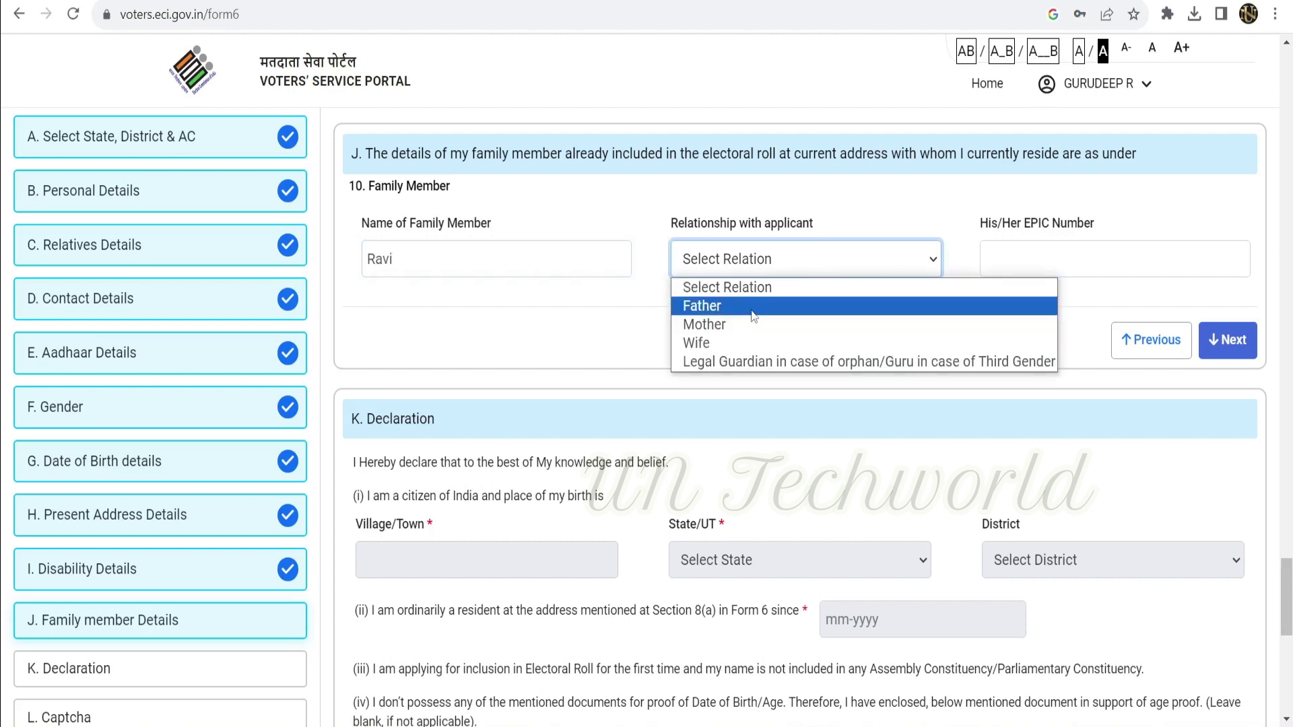
left_click(747, 301)
left_click(1034, 255)
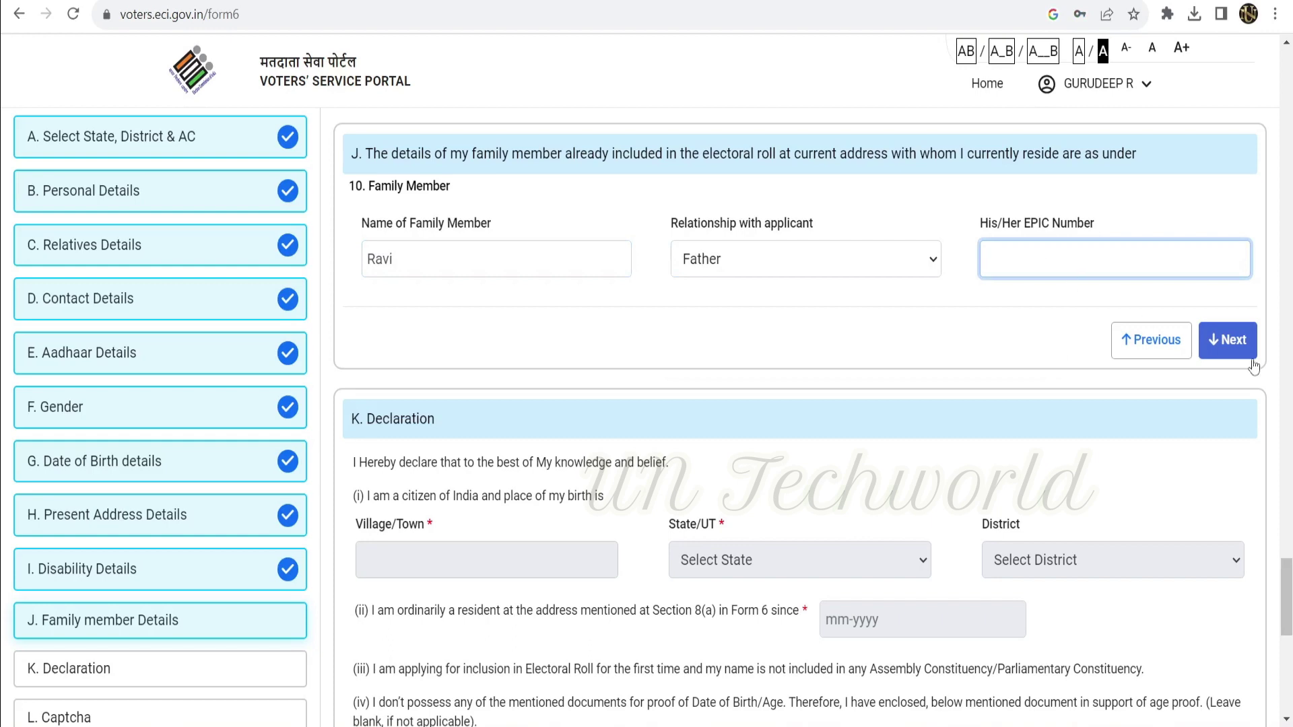
left_click(1230, 336)
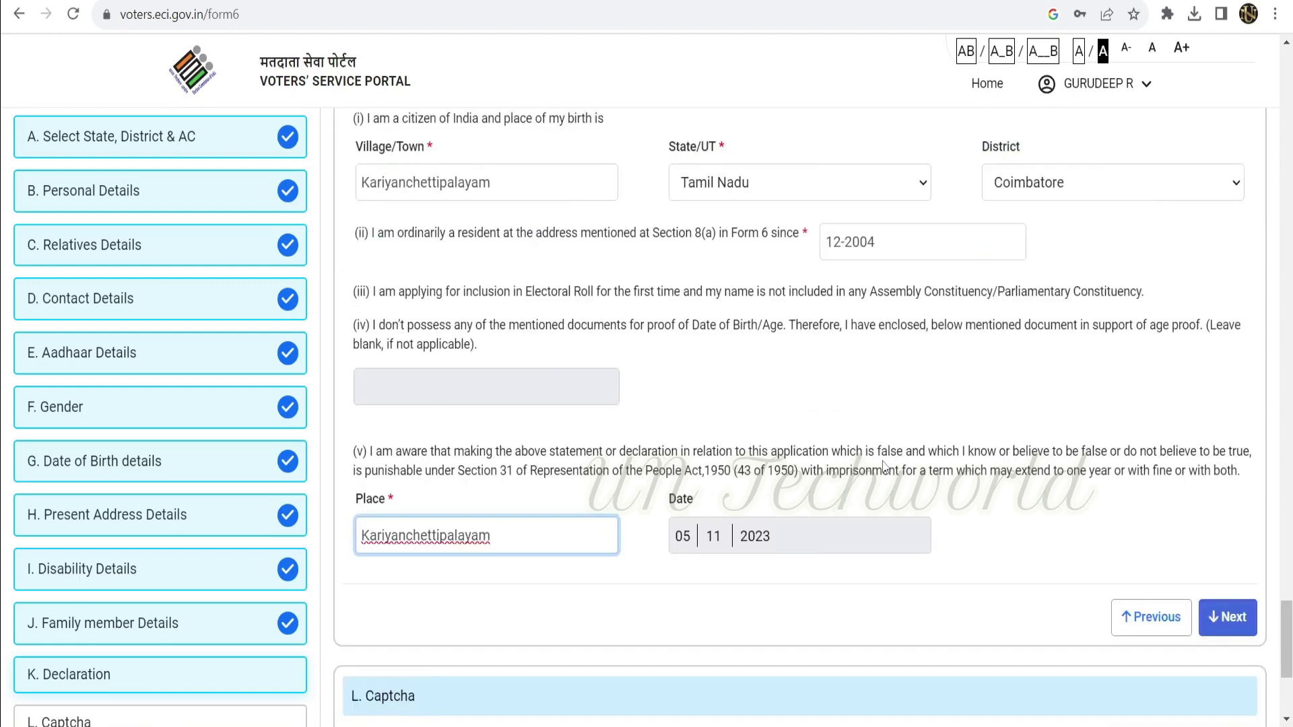
Enter the captcha code, then decline the save-as-draft prompt with NO.
scroll(449, 431, "down", 1)
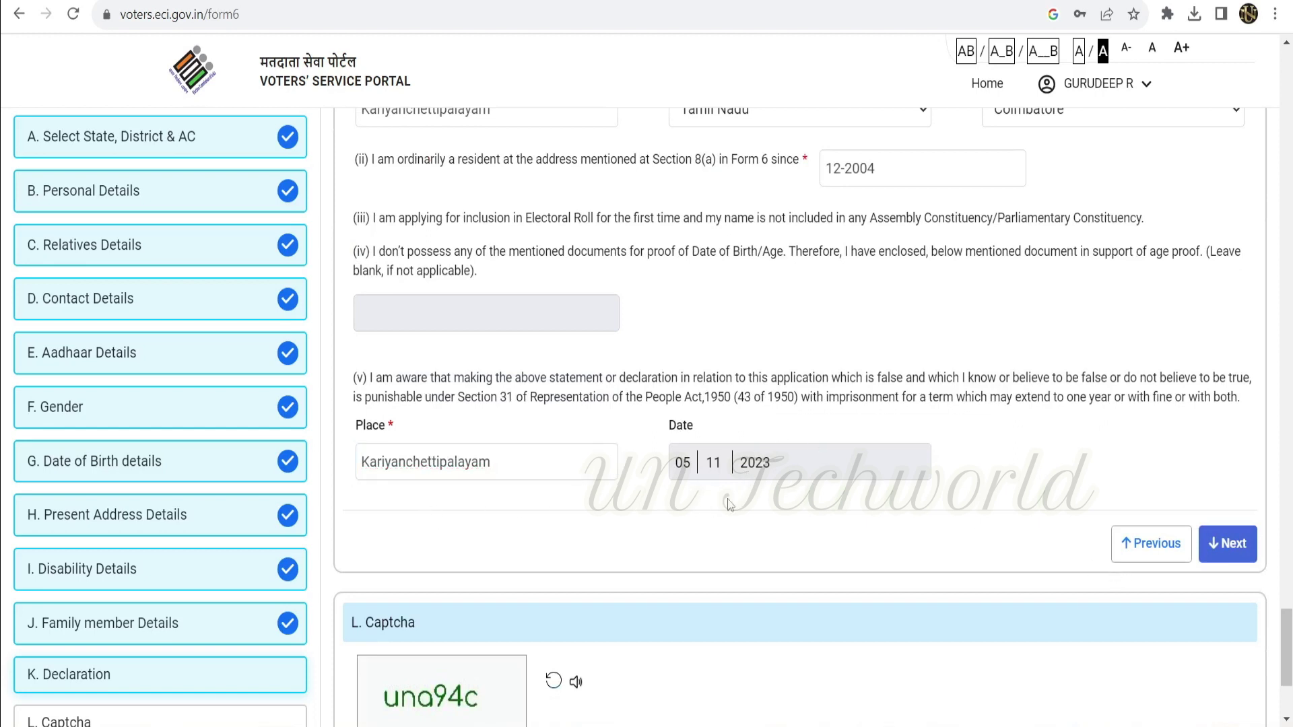
scroll(1164, 535, "down", 1)
scroll(1163, 535, "down", 2)
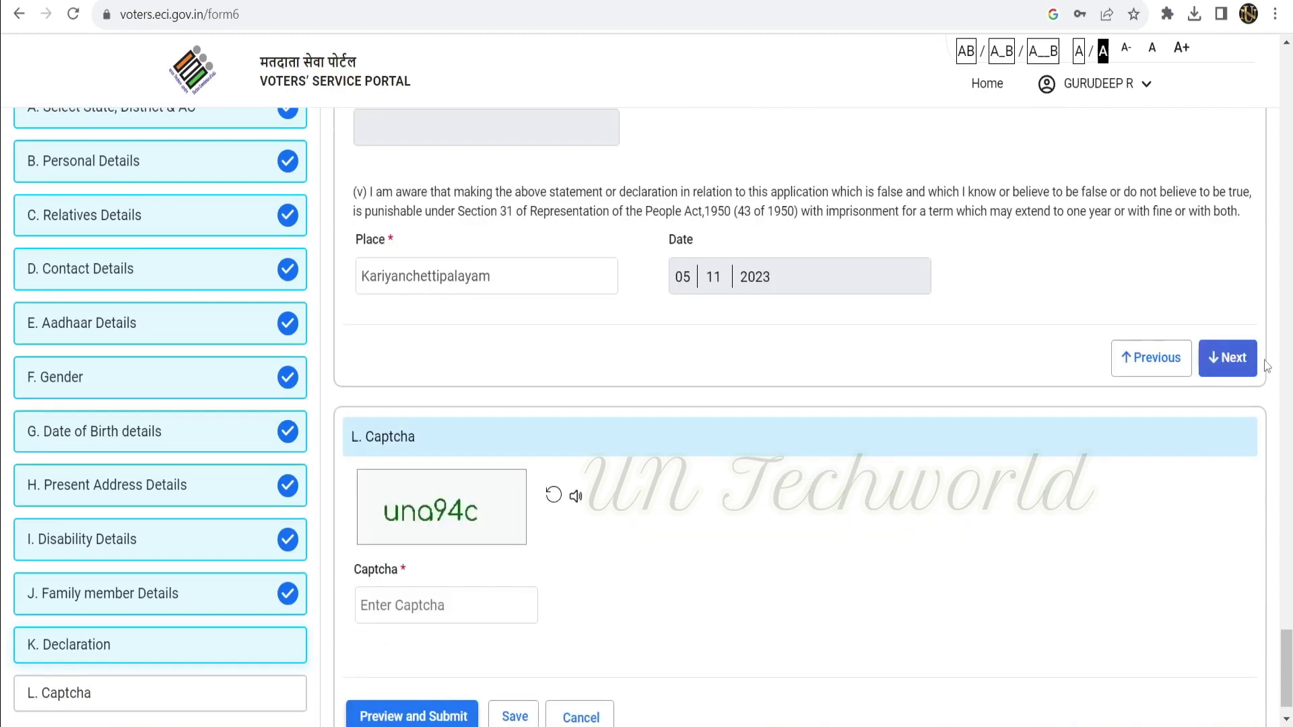
scroll(1233, 372, "down", 1)
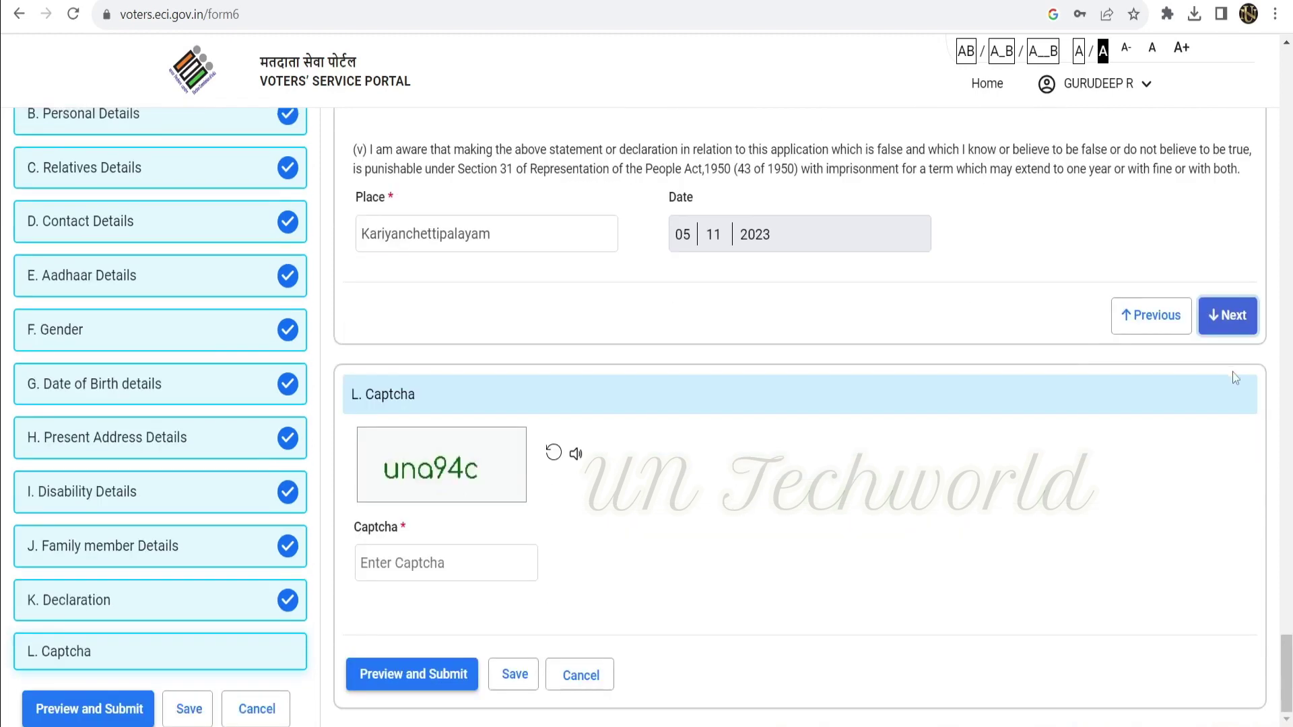
left_click(405, 565)
type("un")
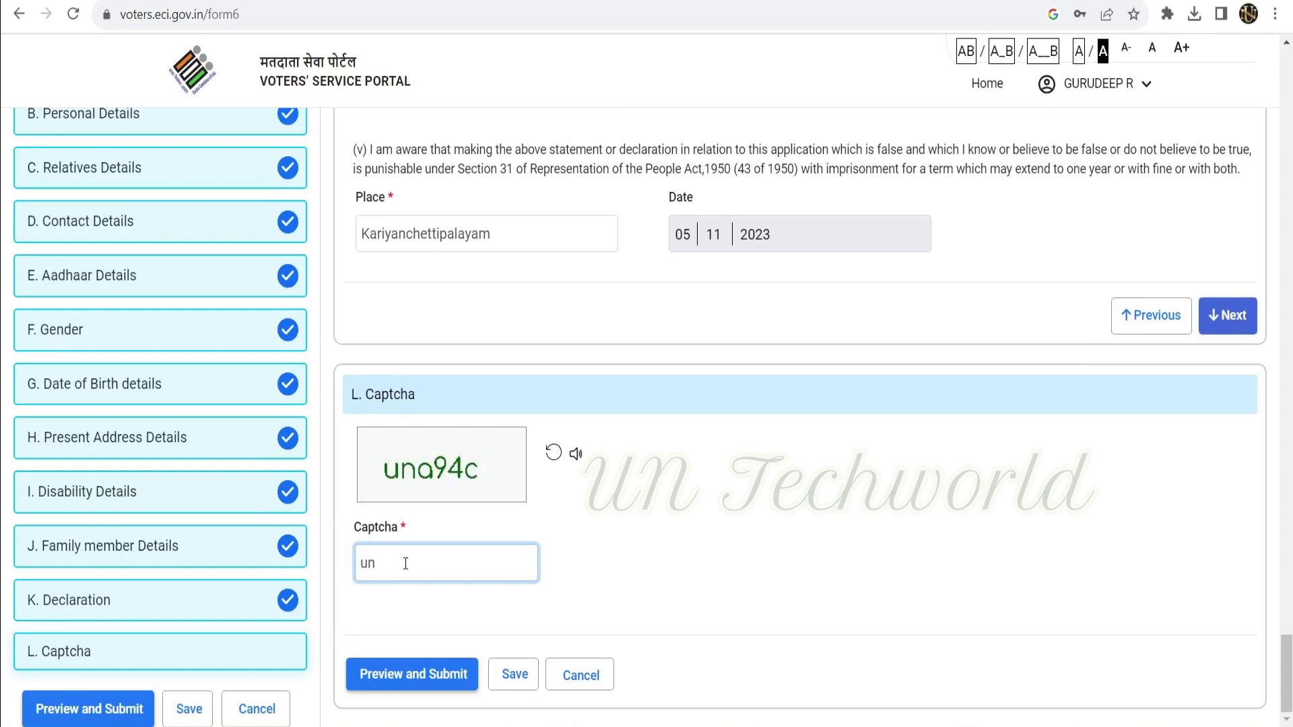
type("a94c")
left_click(514, 674)
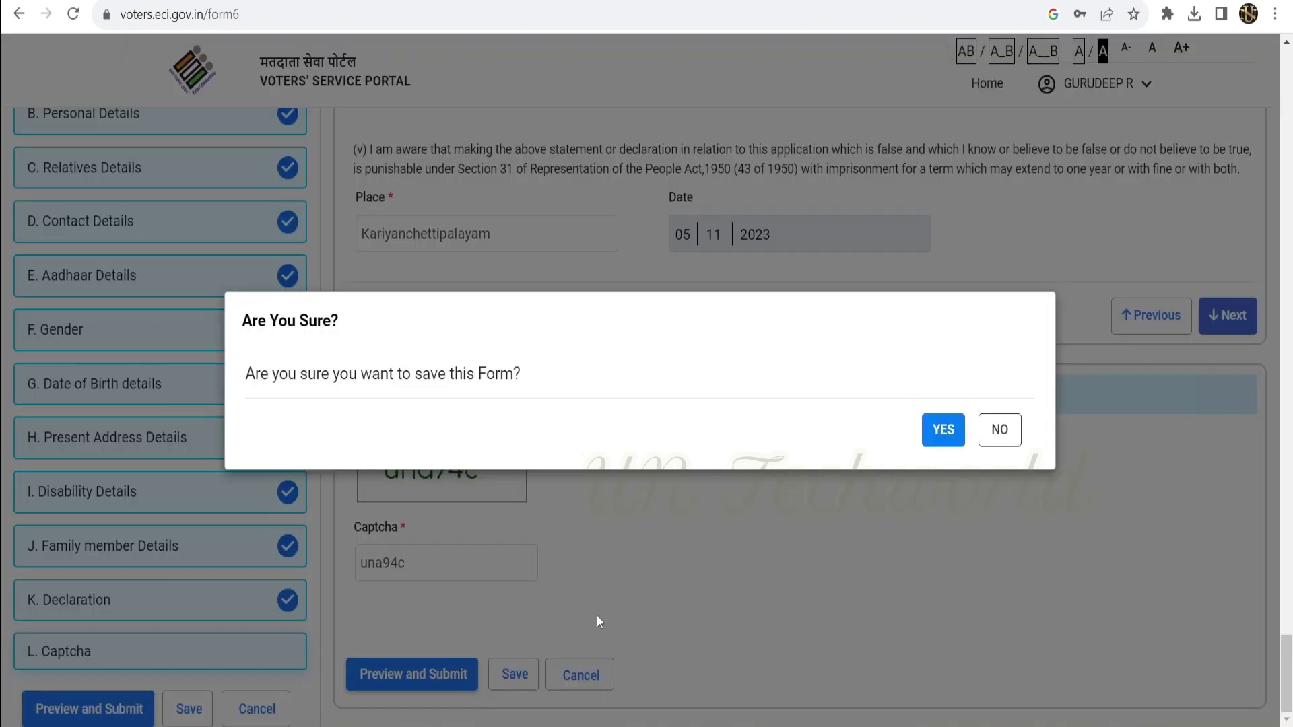
left_click(999, 429)
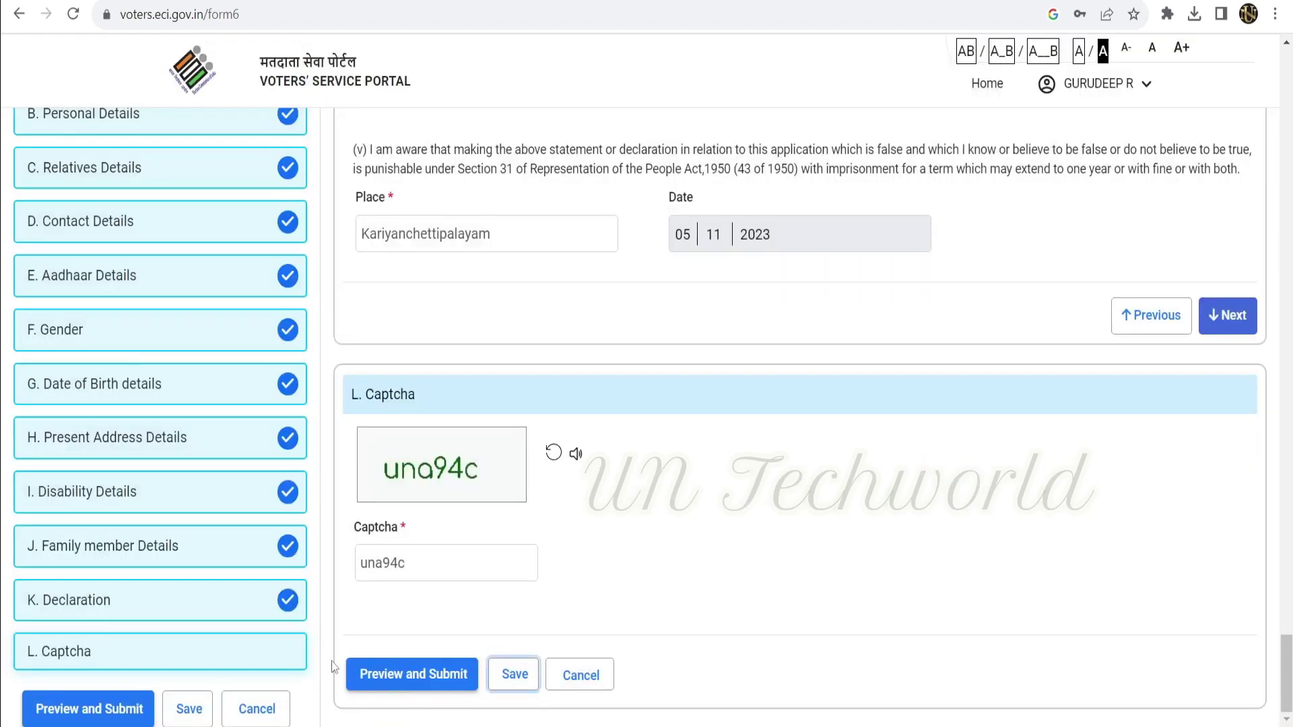
Type the refreshed captcha code and open the Form 6 preview.
scroll(875, 353, "up", 10)
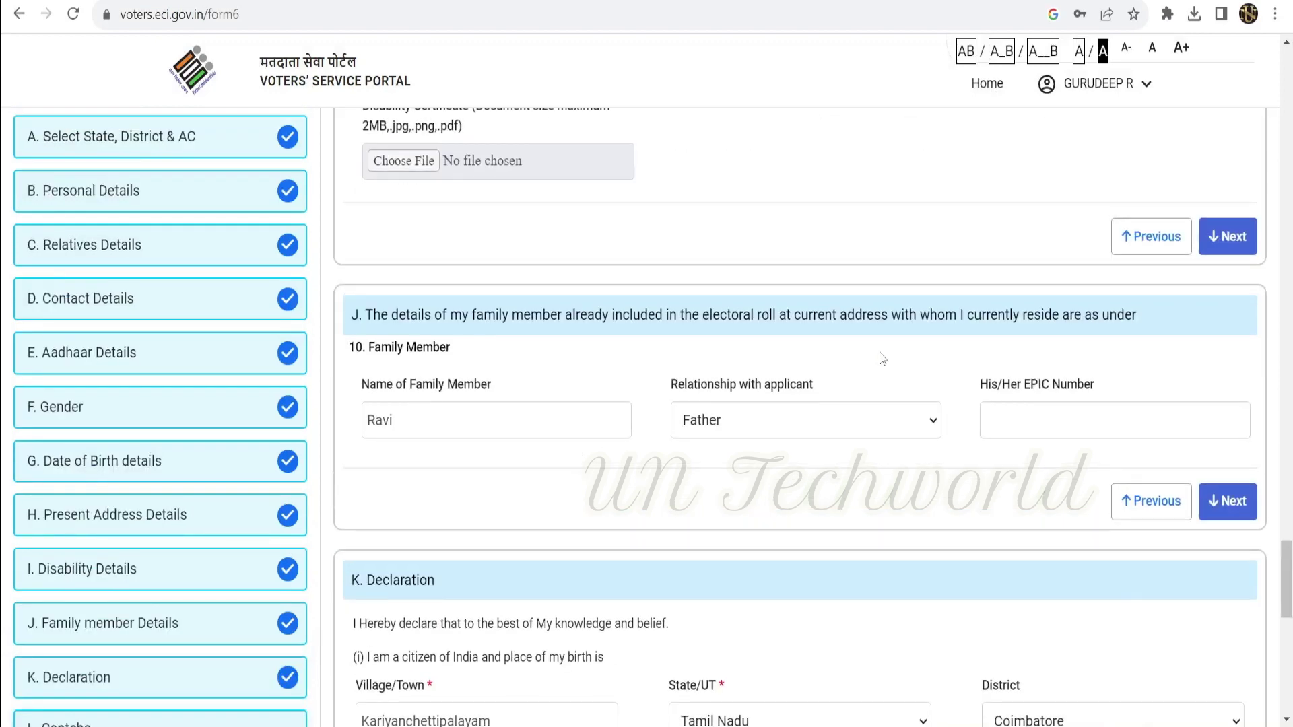
scroll(840, 375, "down", 10)
left_click(428, 675)
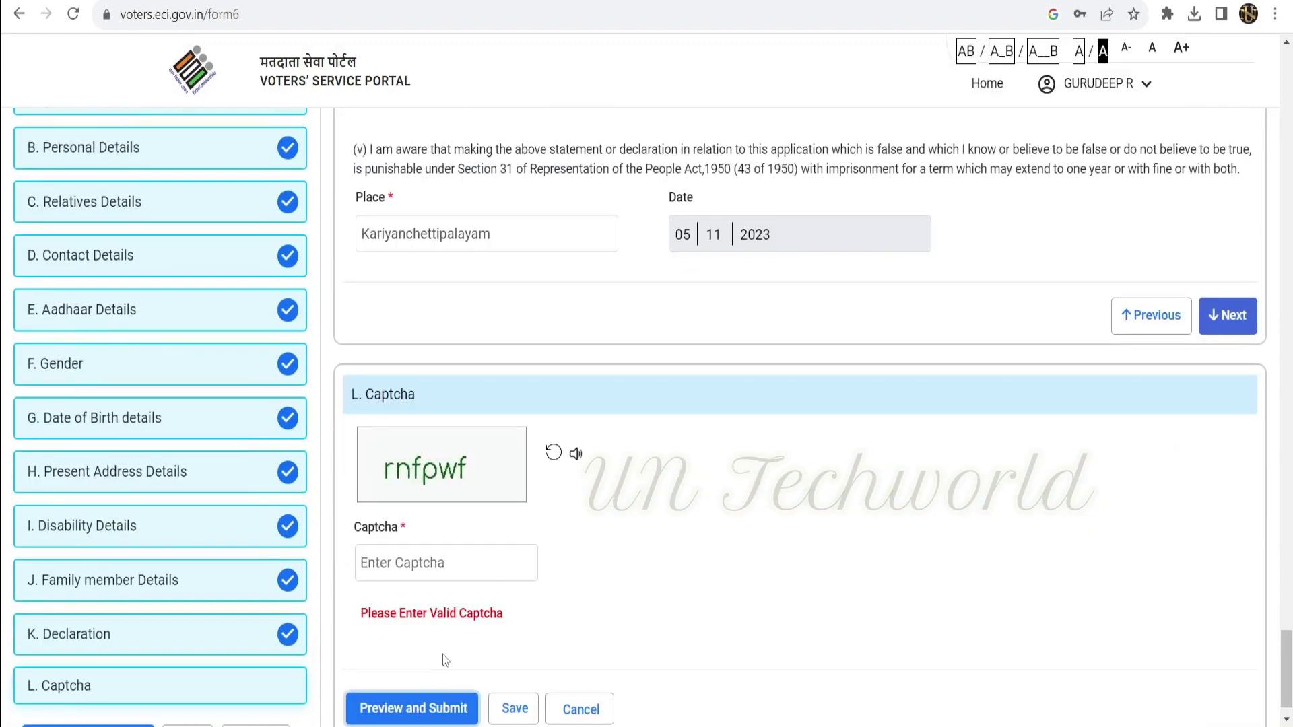
type("rnfpwf")
left_click(408, 674)
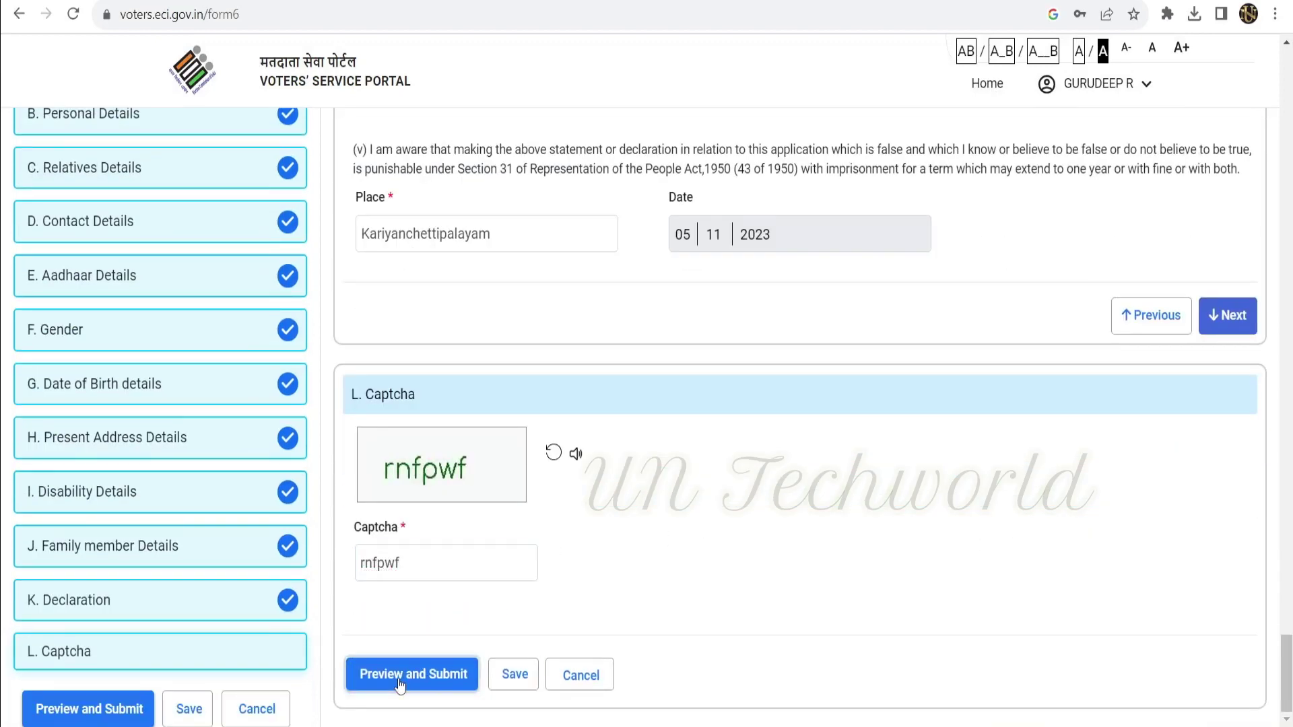
Review the Form 6 preview to the bottom and choose Submit.
scroll(633, 377, "down", 20)
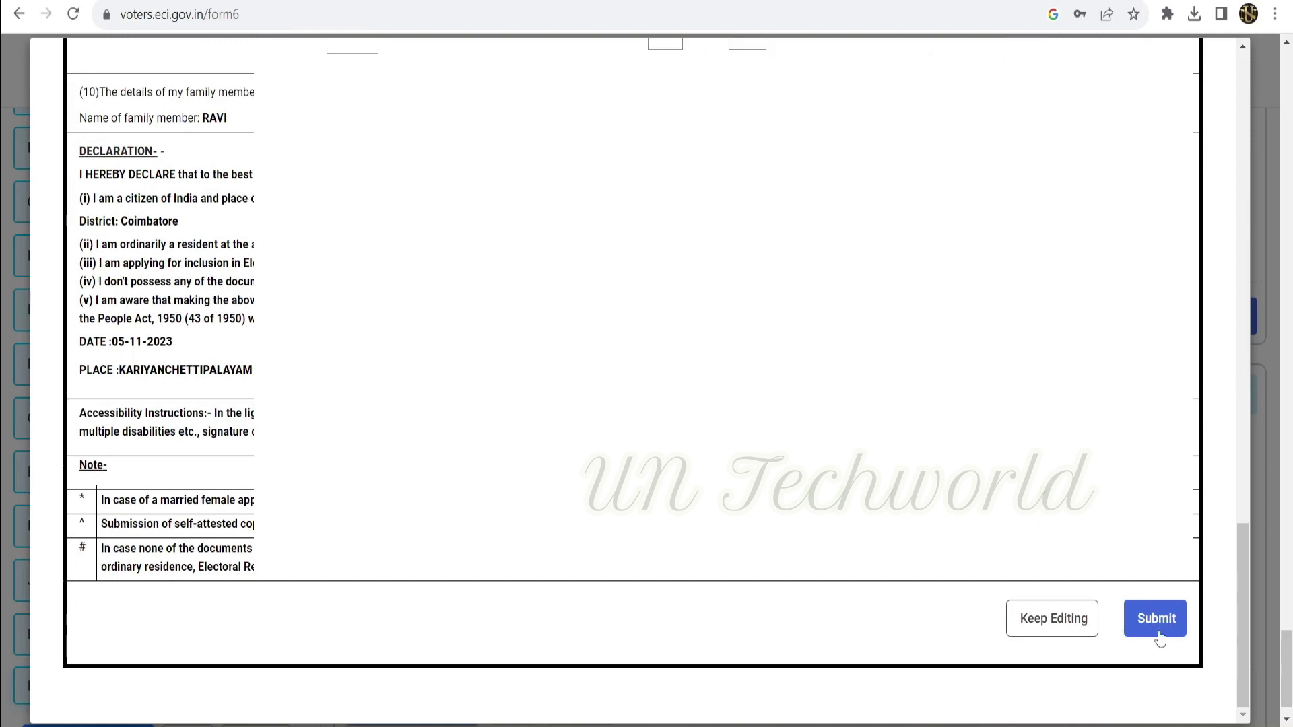
left_click(1156, 620)
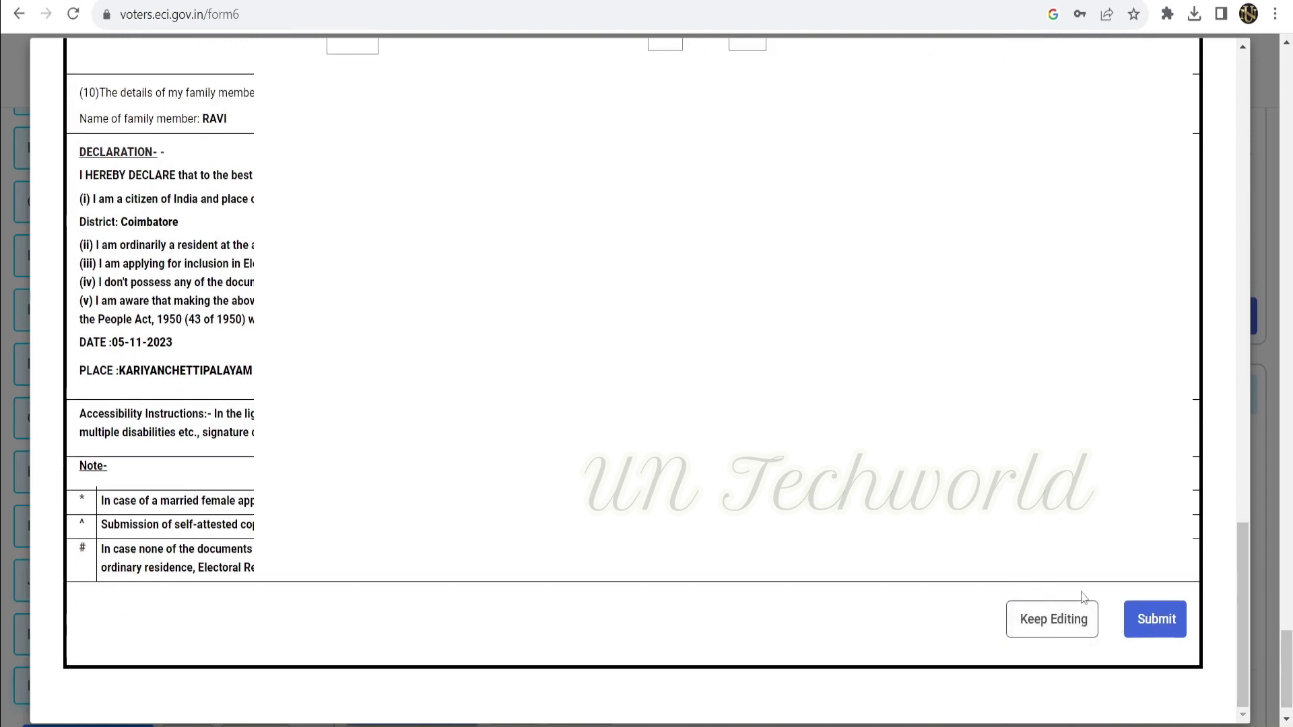
left_click(1162, 618)
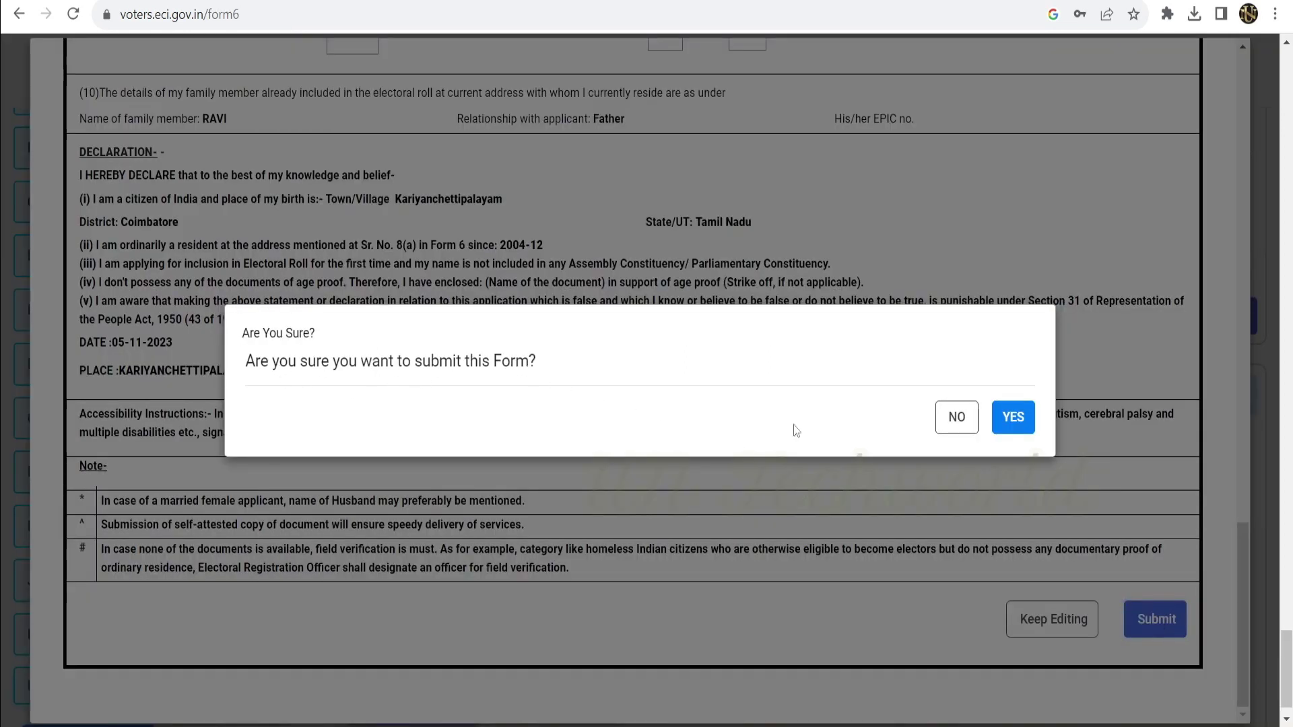
Confirm submission with YES, select the reference number, download the acknowledgement PDF, and return home.
left_click(1015, 421)
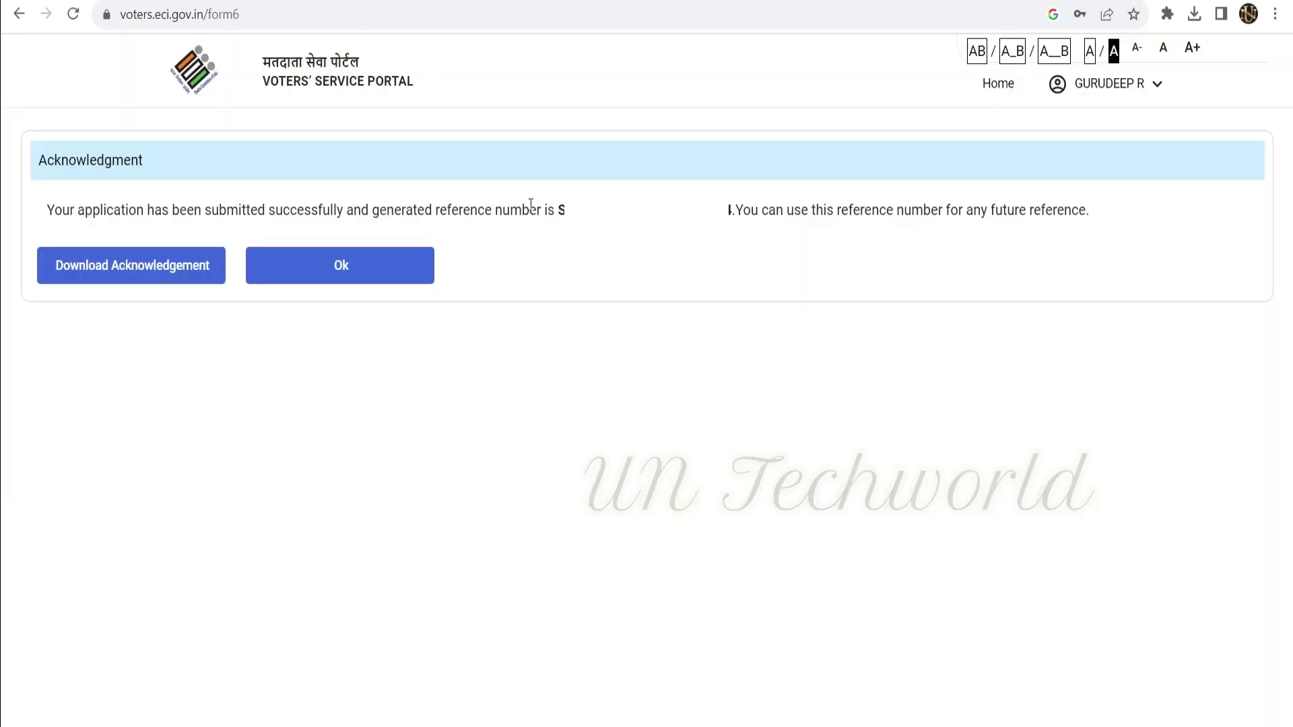
left_click_drag(556, 213, 735, 227)
left_click(111, 277)
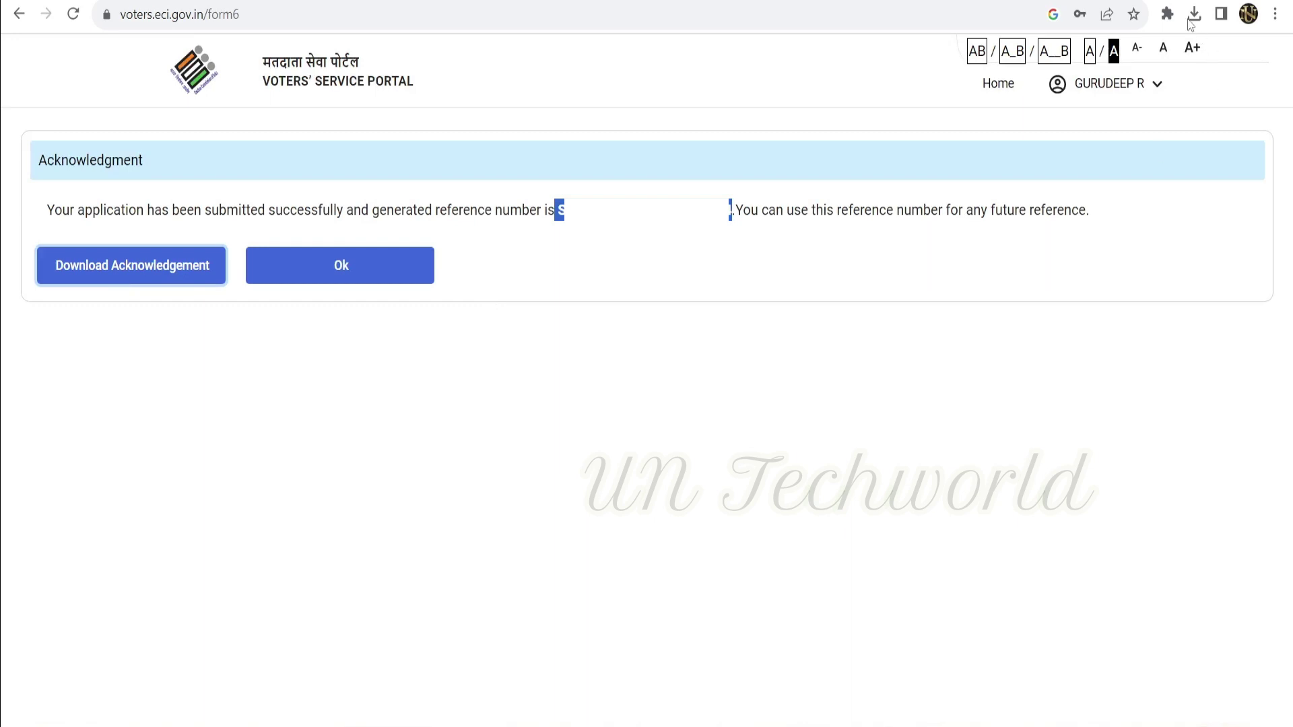
left_click(341, 275)
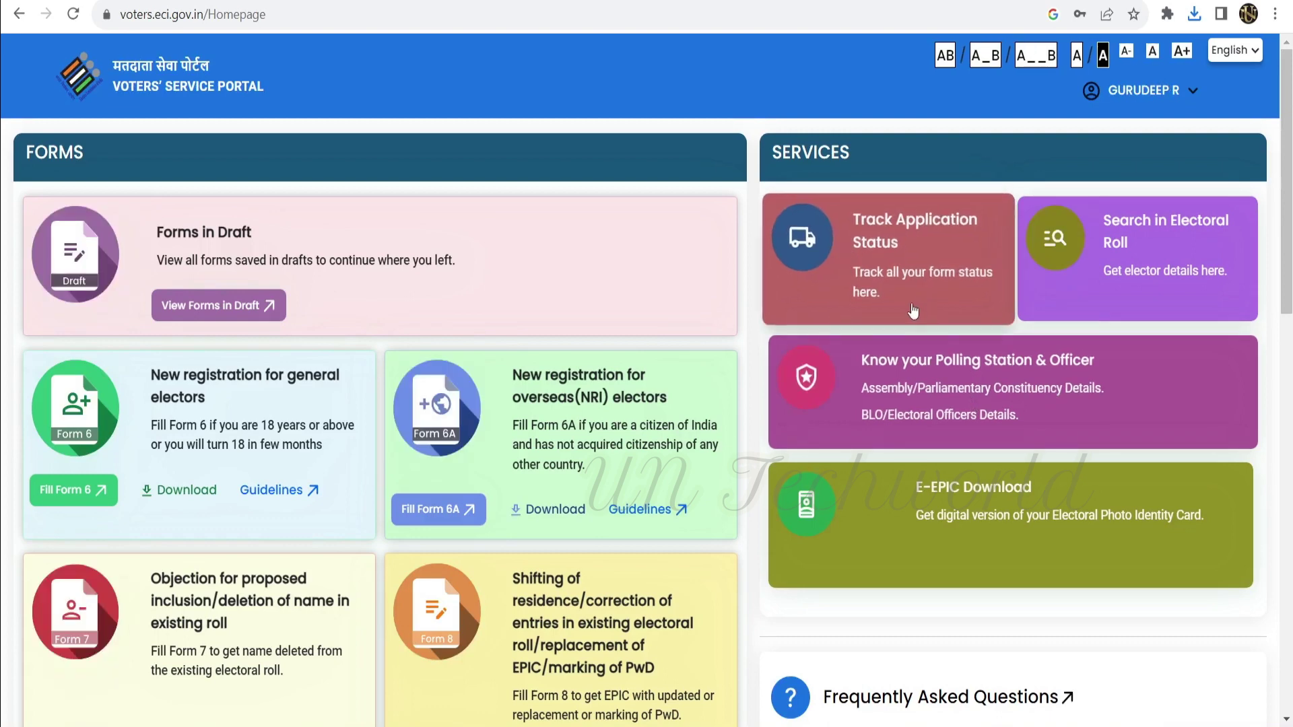
Look up the submitted Tamil Nadu application on the Track Application Status page.
left_click(868, 236)
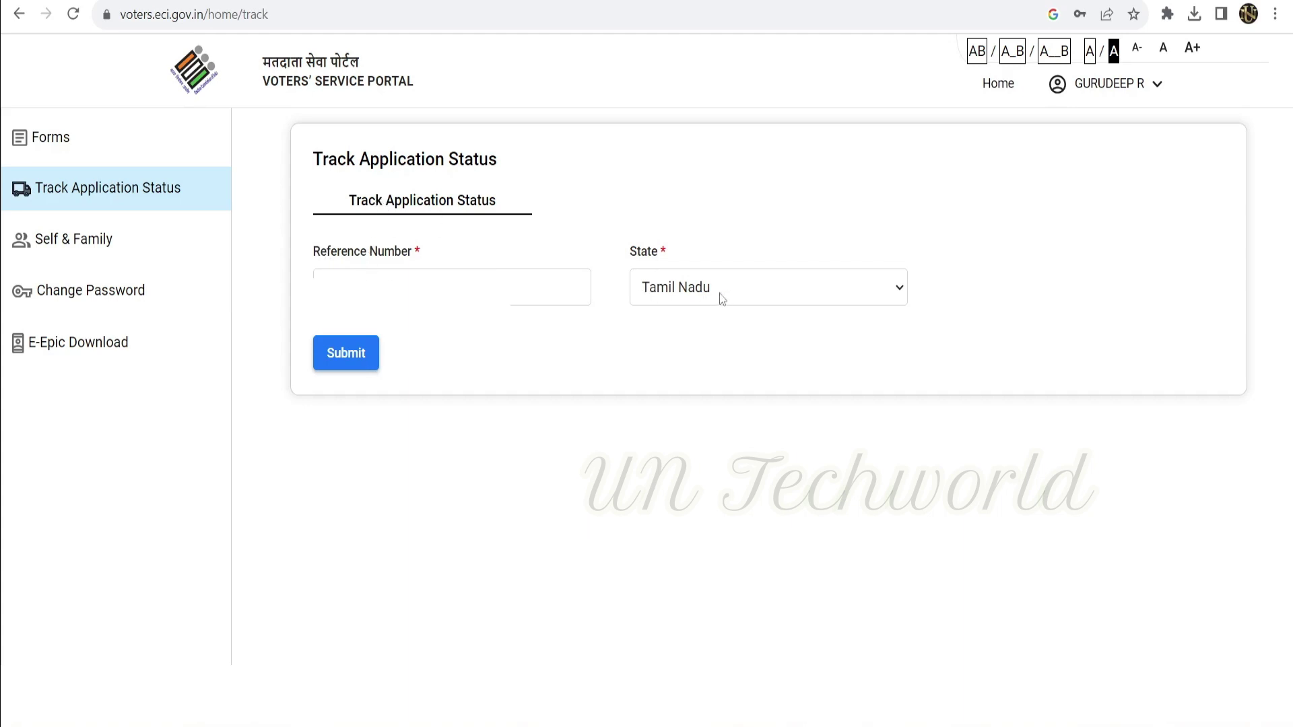
left_click(341, 369)
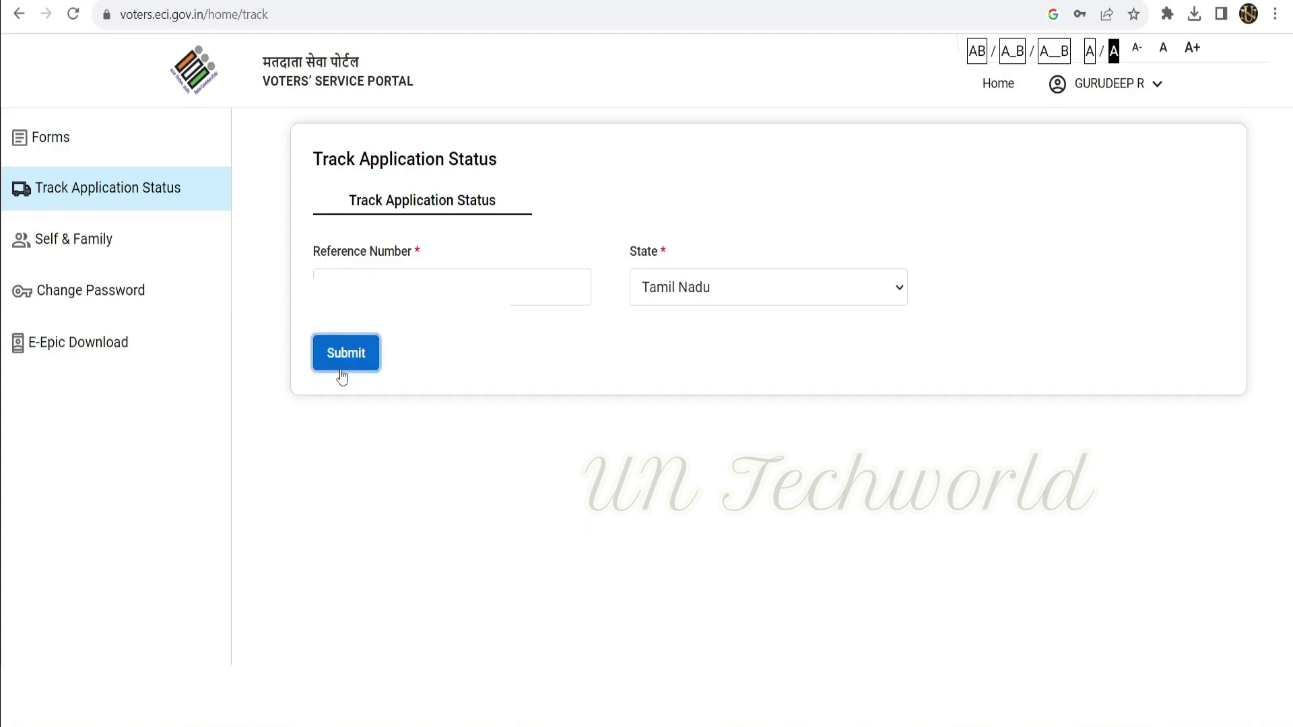